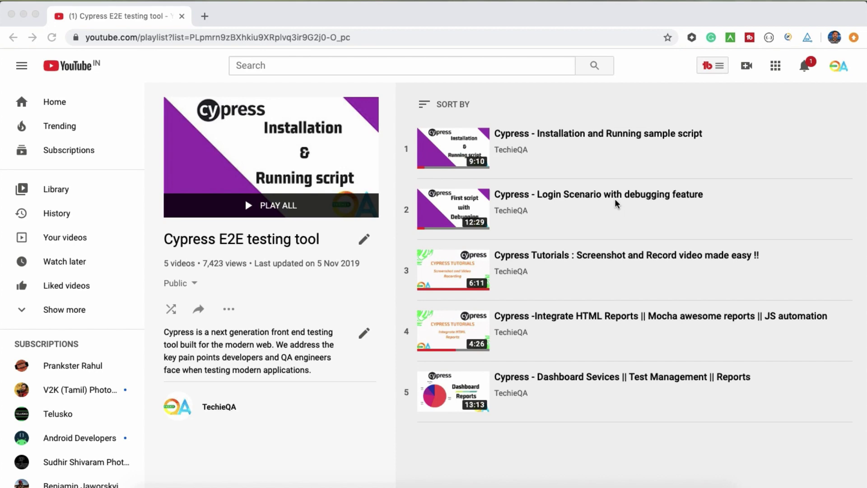
Rename the suite to 'Google TEst' and the test case to 'Google-Search', saving each.
click(492, 483)
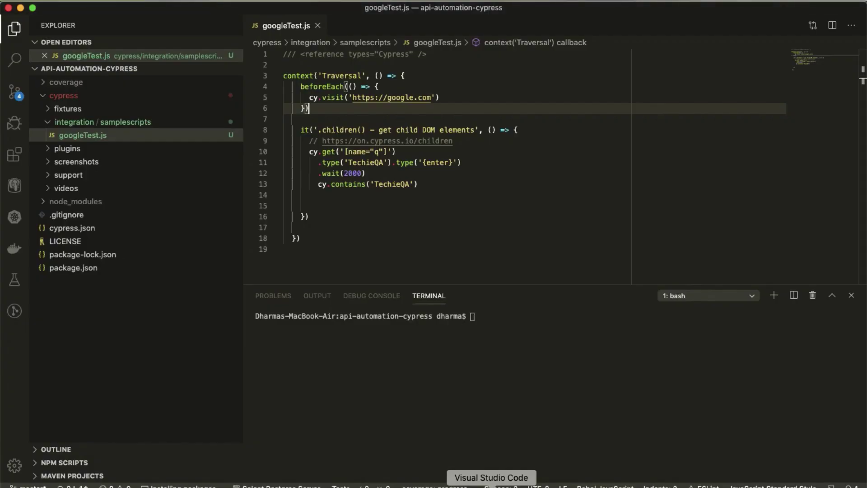
click(522, 193)
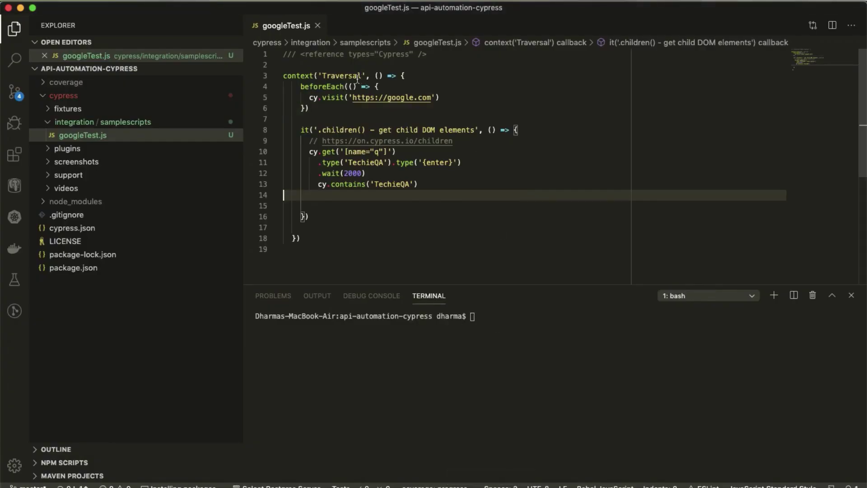
double_click(335, 75)
text(Google T)
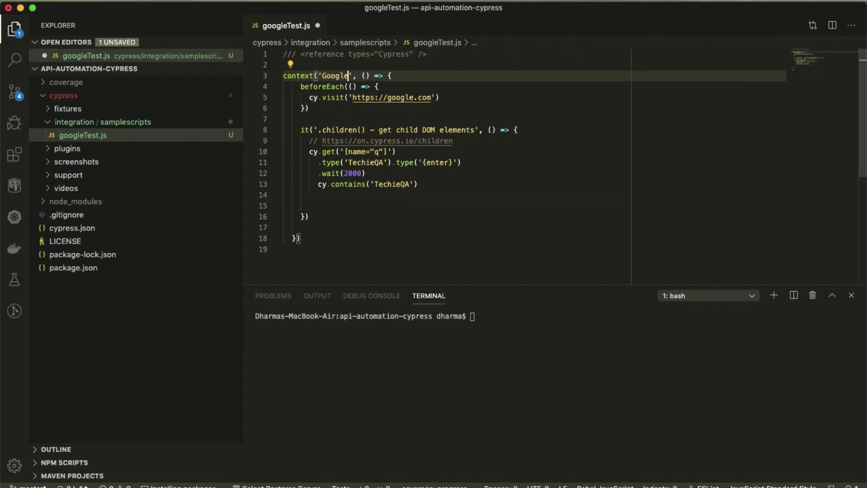
text(Est)
key(super+s)
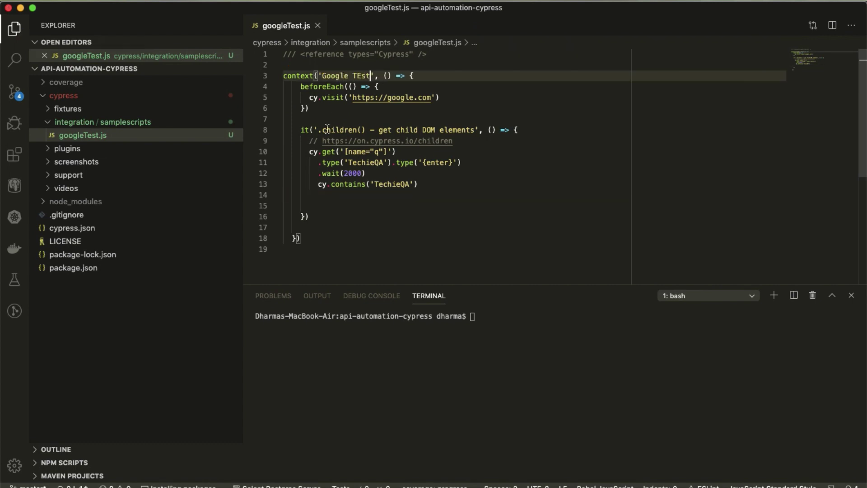
drag(319, 129, 476, 130)
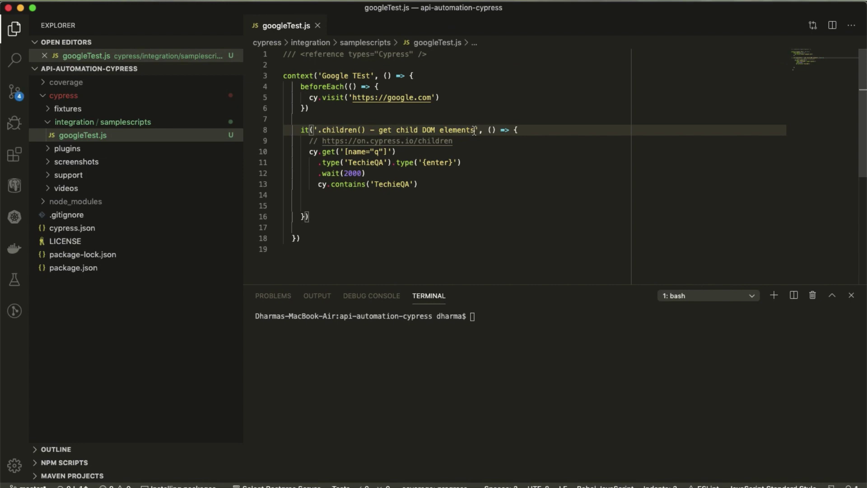
text(Google-Sae)
key(BackSpace)
key(BackSpace)
text(earch)
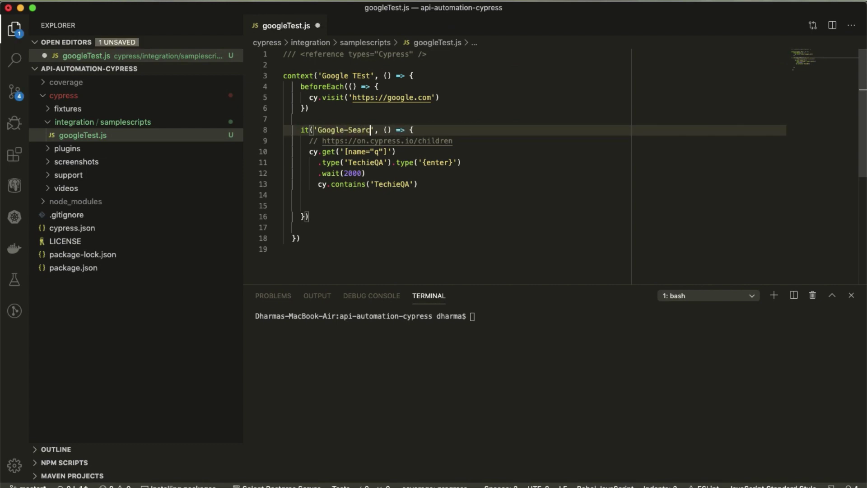
key(super+s)
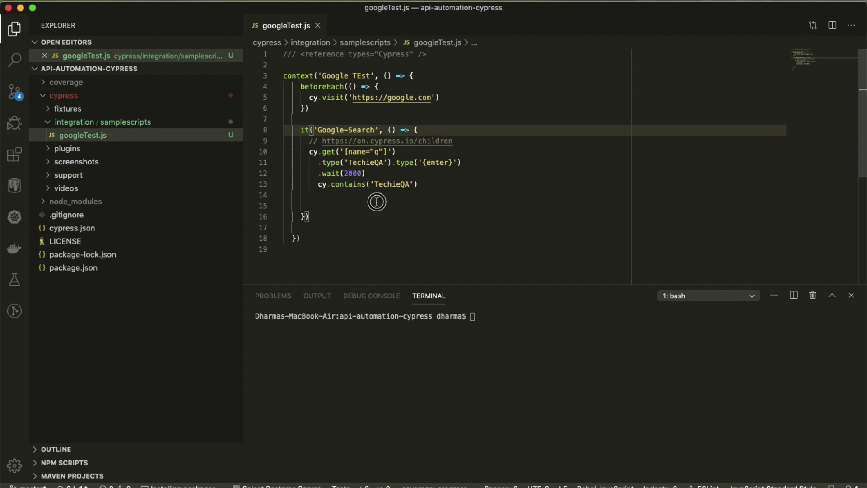
Walk through the visit, type TechieQA with Enter, wait and contains TechieQA lines.
click(471, 195)
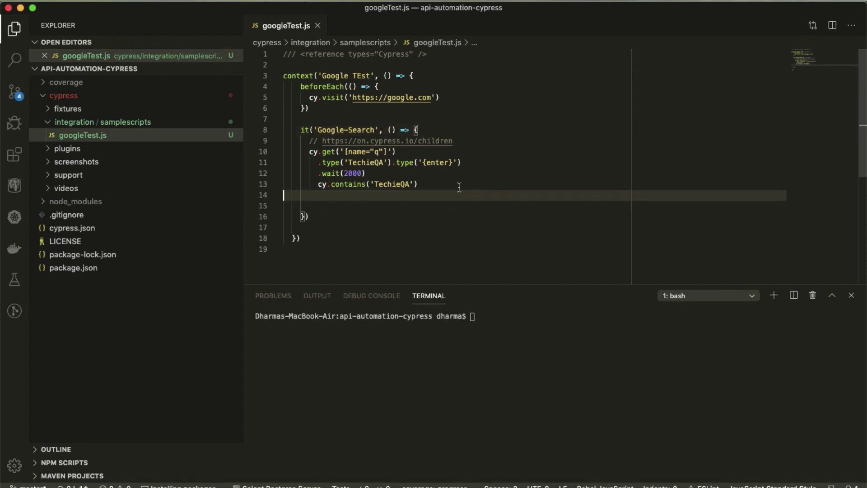
click(381, 98)
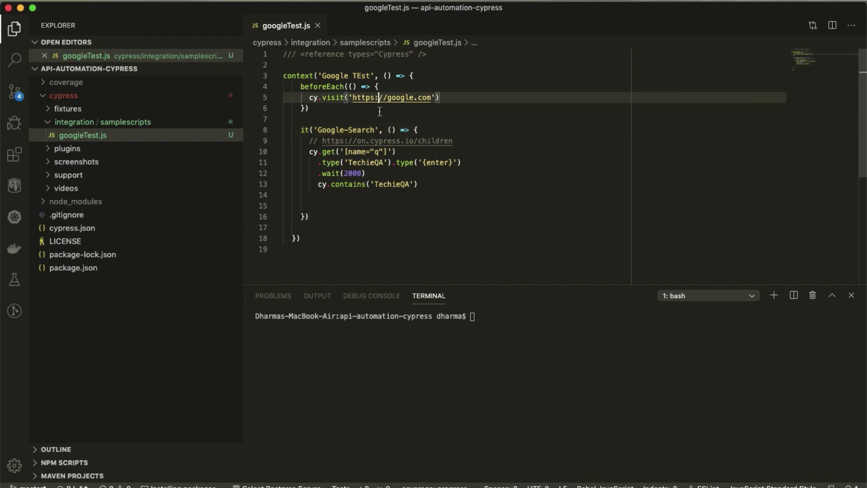
click(370, 152)
double_click(371, 163)
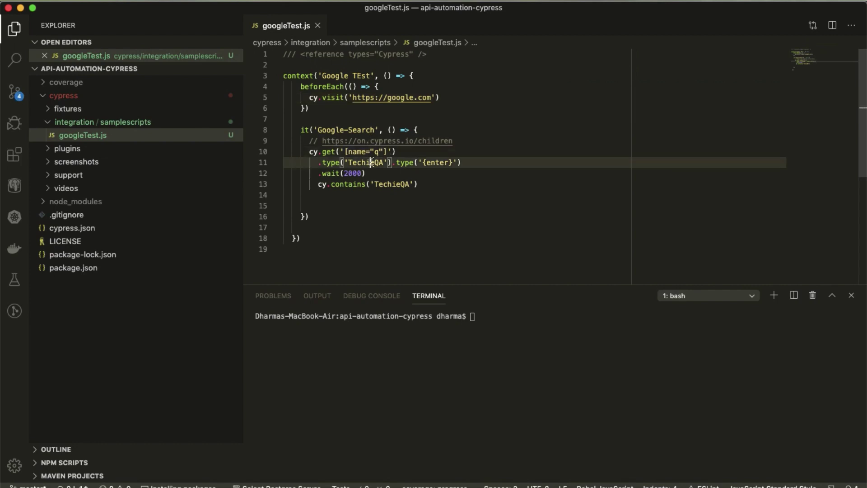
click(440, 163)
mouse_move(396, 163)
mouse_down()
mouse_move(461, 162)
mouse_move(423, 162)
mouse_up()
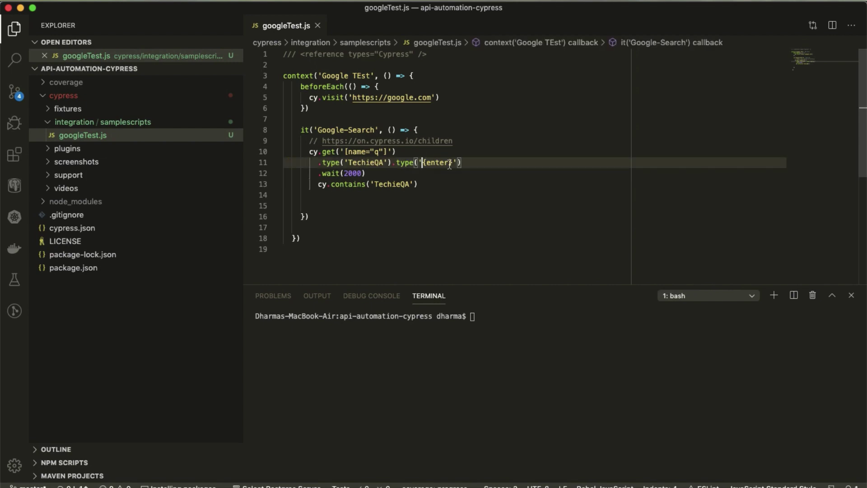
click(395, 172)
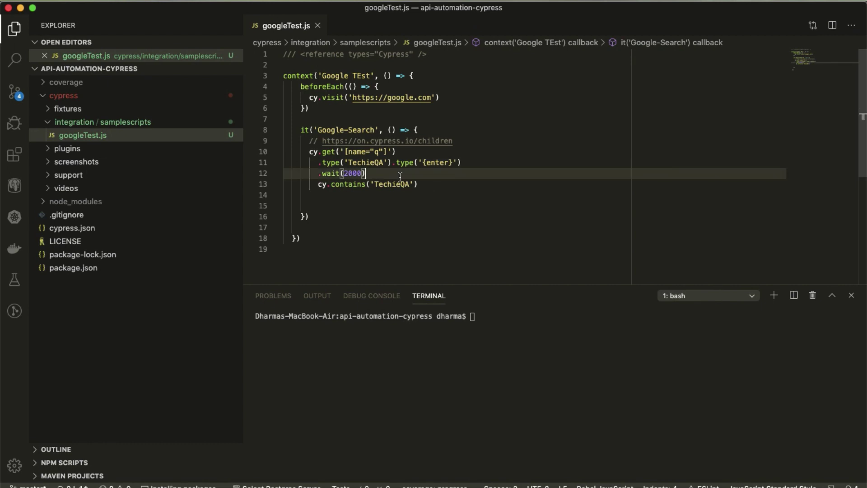
click(421, 184)
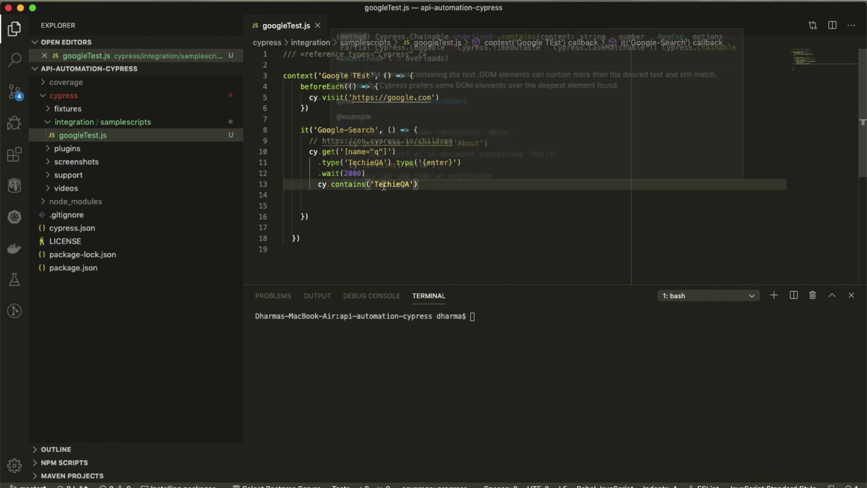
double_click(393, 184)
click(432, 184)
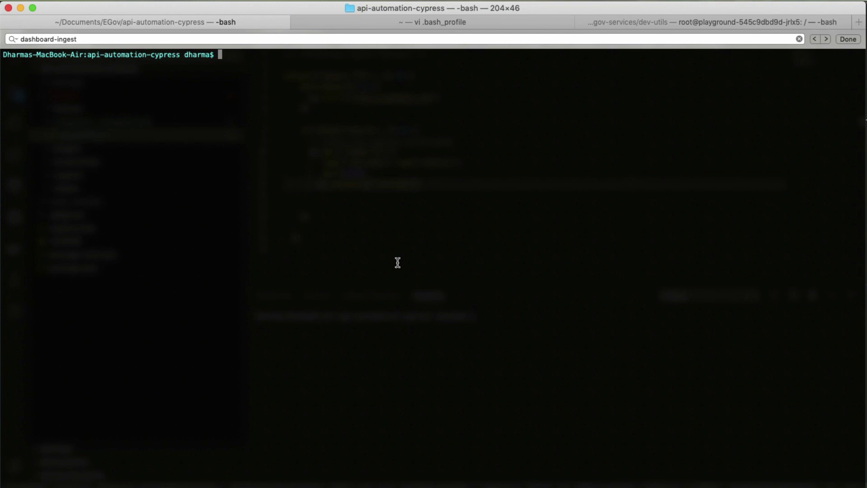
text(node)
Run node_modules/.bin/cypress open at the bash prompt, using Tab completion.
key(Tab)
key(Tab)
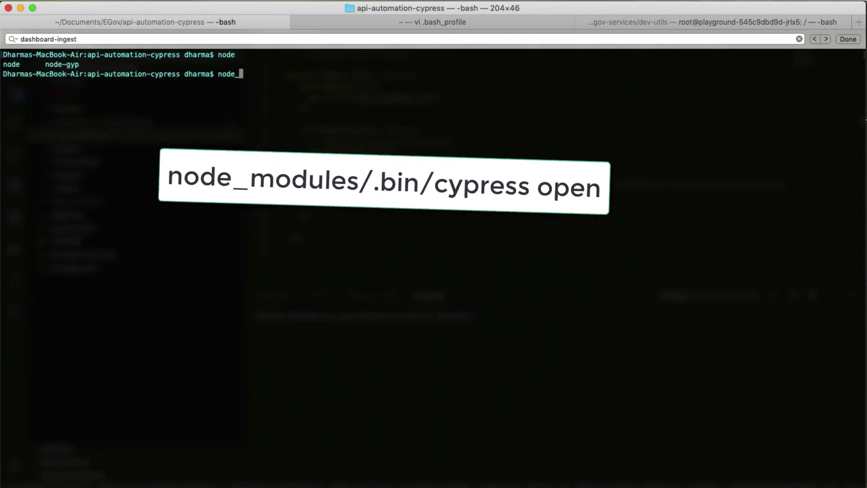
text(_mo)
key(Tab)
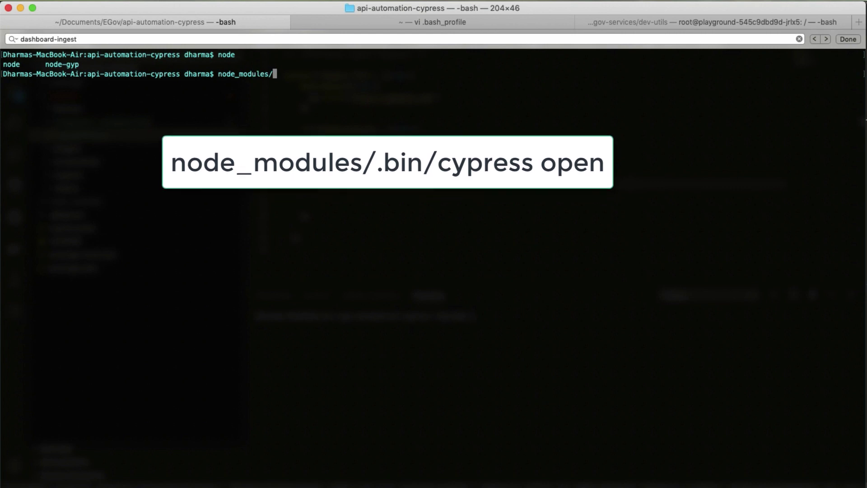
text(.bin/cy)
key(Tab)
text(open)
key(Return)
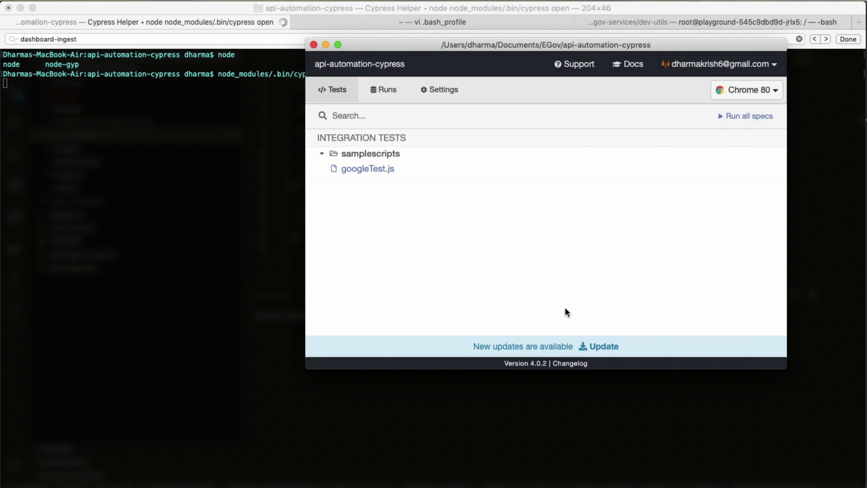
click(516, 479)
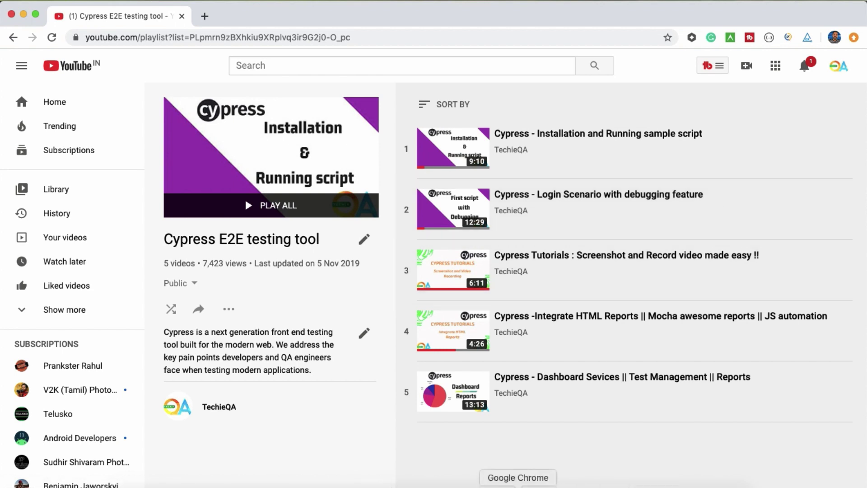
Run googleTest.js in the Test Runner and pin the CONTAINS TechieQA snapshot.
click(477, 485)
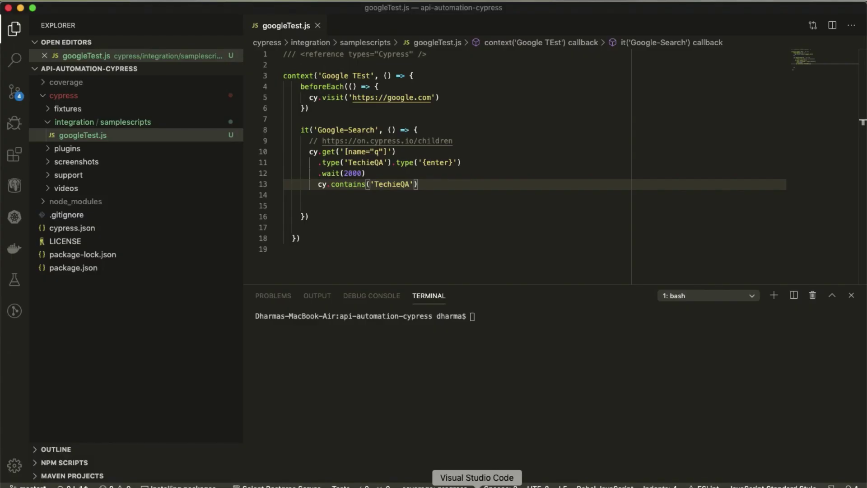
click(661, 485)
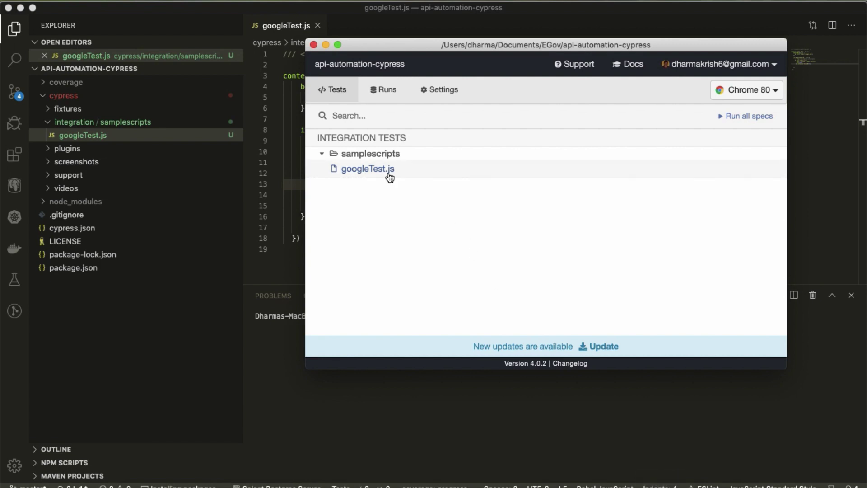
click(368, 169)
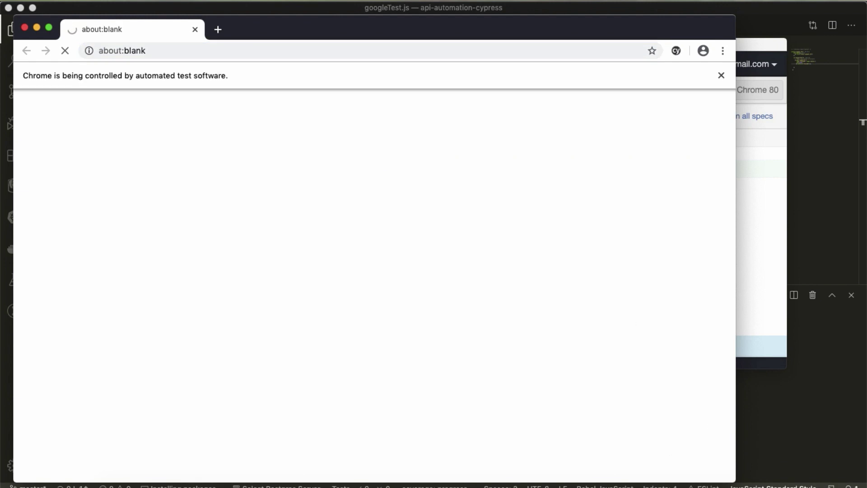
click(630, 482)
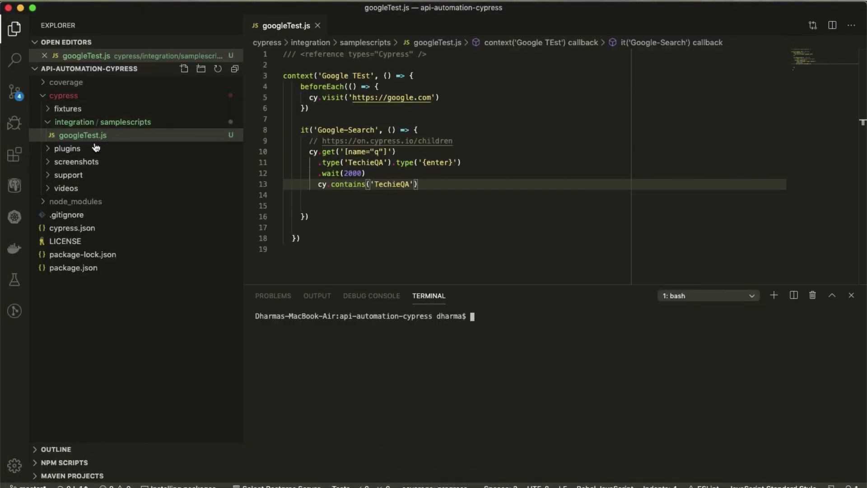
click(675, 482)
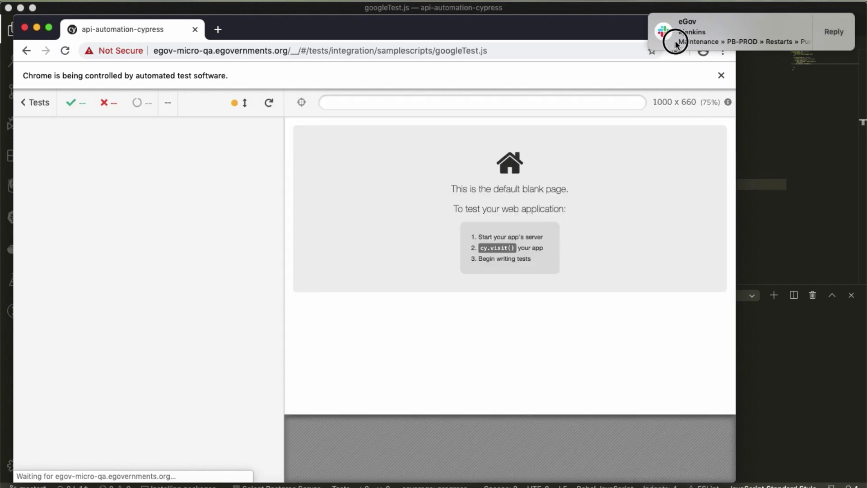
click(656, 20)
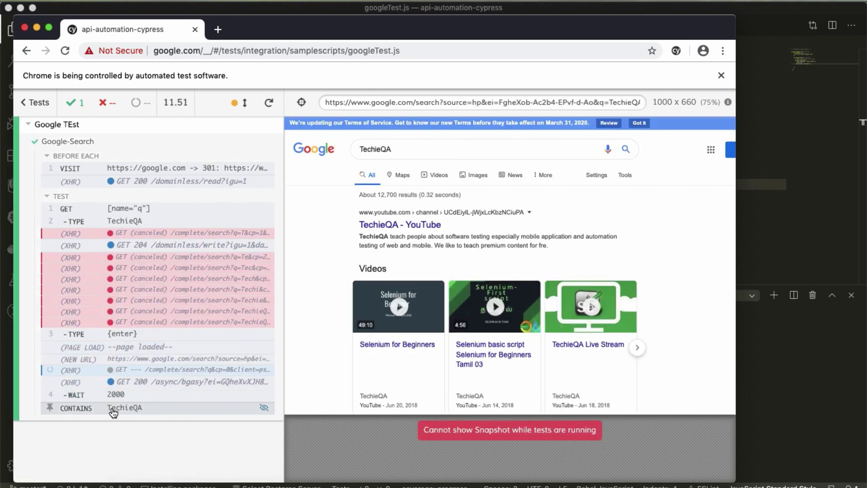
click(113, 411)
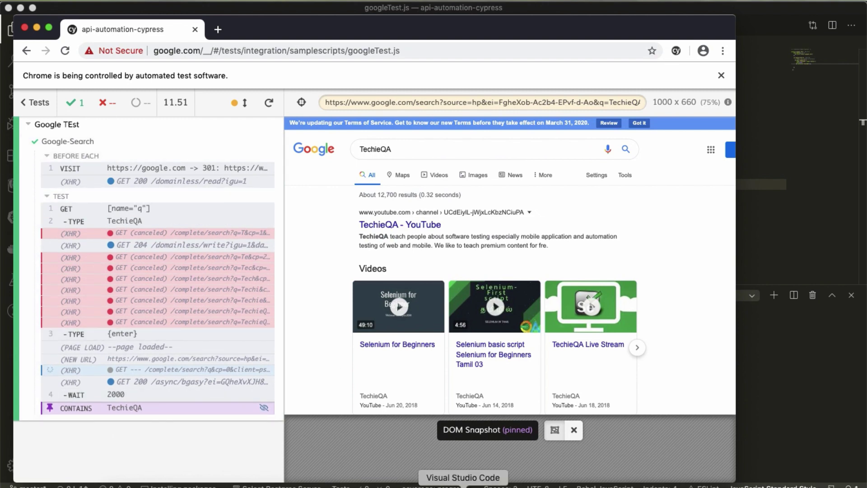
Duplicate the Google-Search it() block below the original.
click(462, 485)
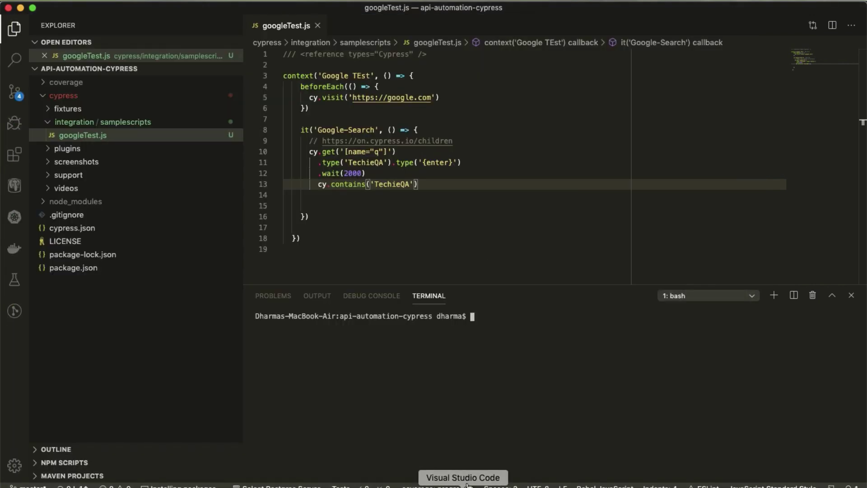
click(331, 216)
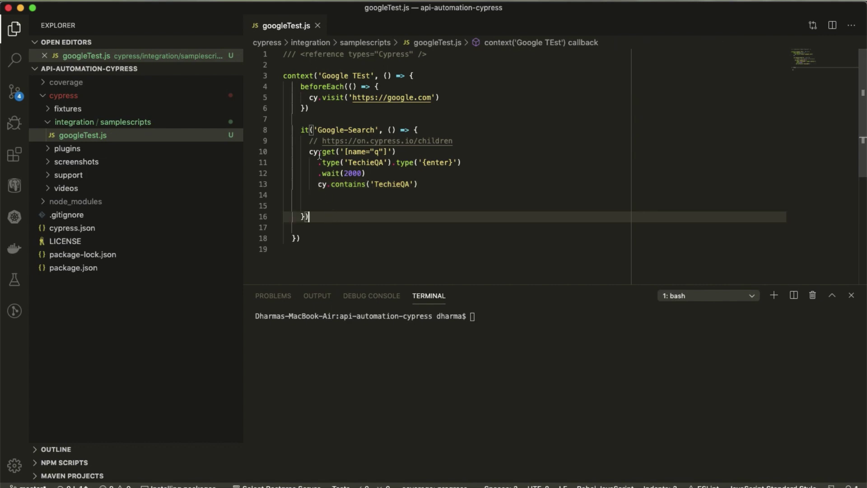
shift+click(301, 130)
key(super+c)
key(Right)
key(Return)
key(super+v)
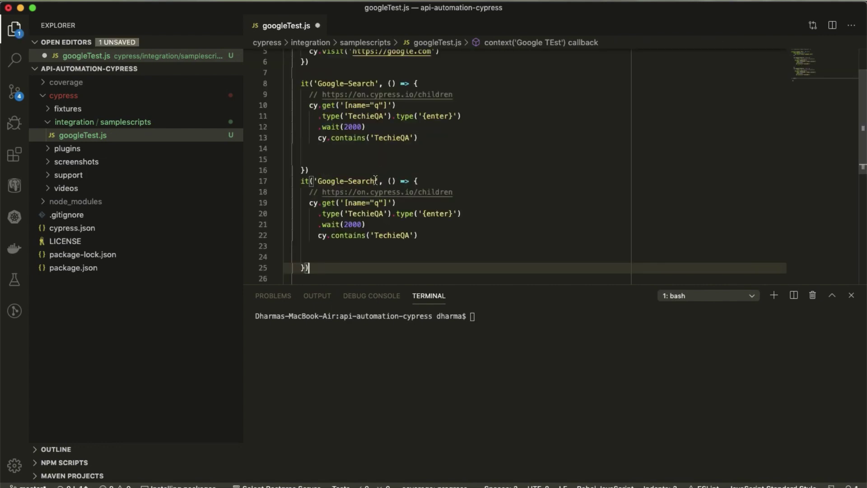
Rename the tests Google-Search-TechieQA and Google-Search-Moolya, make the second expect 'Moolya', and save.
click(377, 83)
text(-TE)
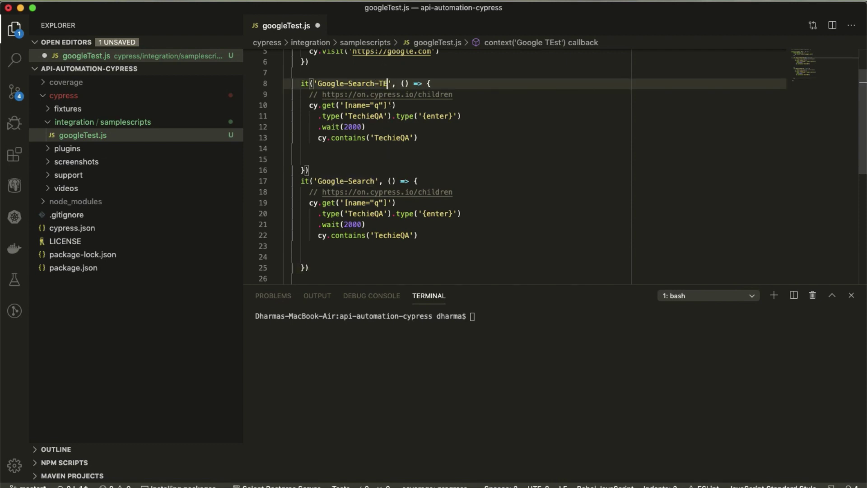
text(chi)
key(BackSpace)
key(BackSpace)
key(BackSpace)
text(echieQA)
shift+click(318, 83)
click(375, 181)
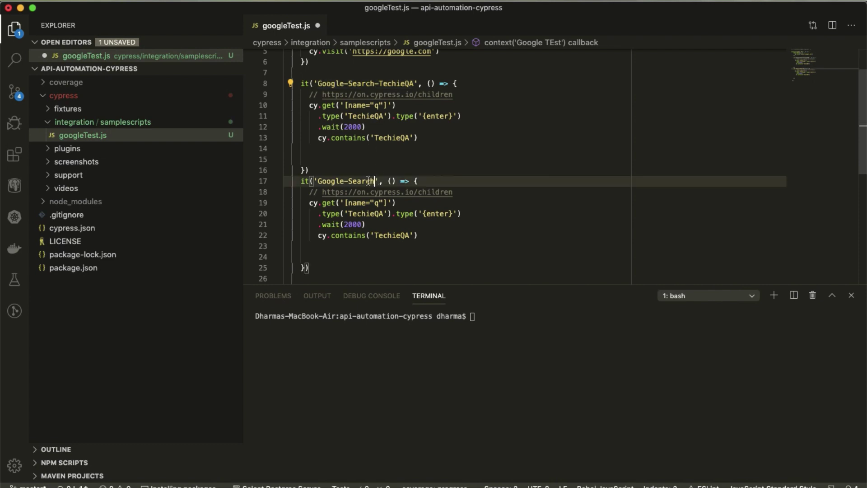
text(-Moolya)
key(super+s)
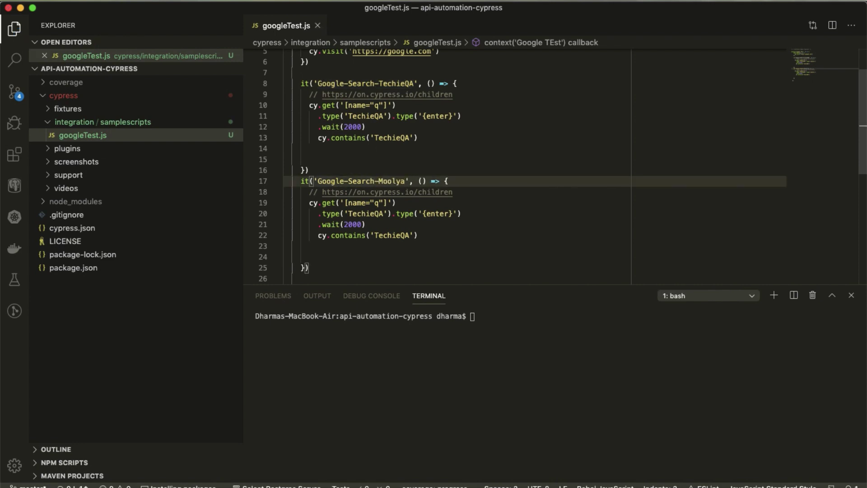
double_click(389, 235)
text(Mool)
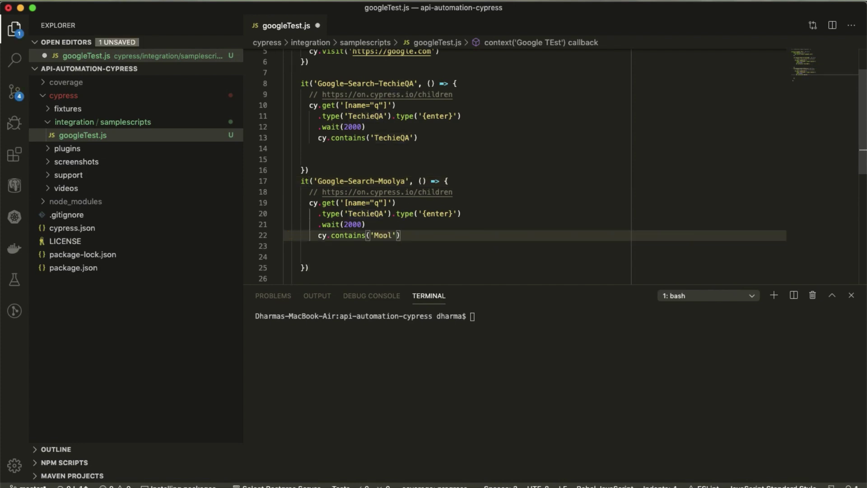
text(ya)
key(super+s)
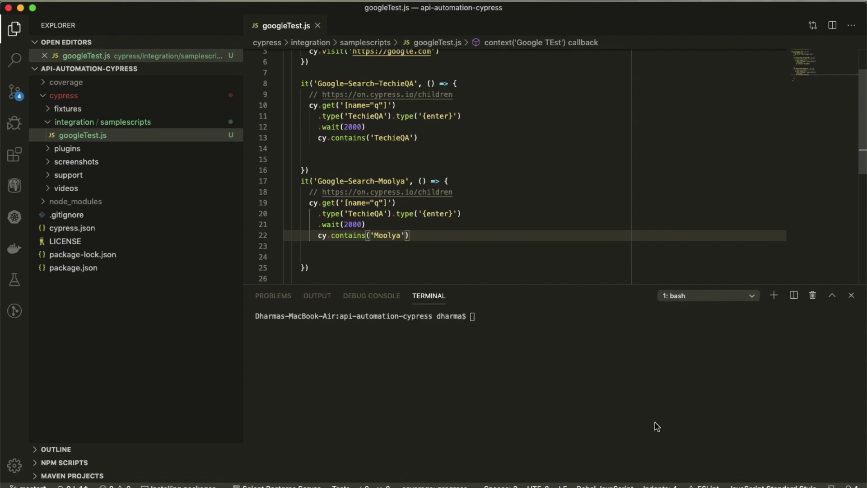
click(674, 478)
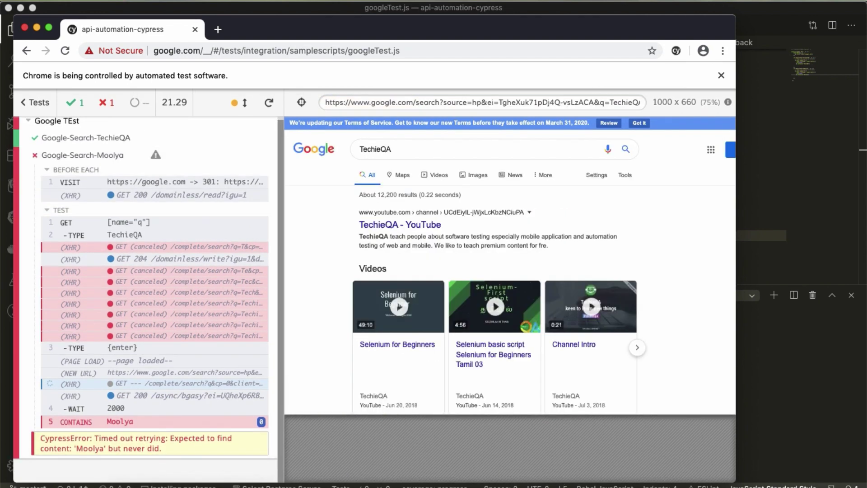
Replace TechieQA with 'Moolya' in the second test's .type() and save.
click(464, 477)
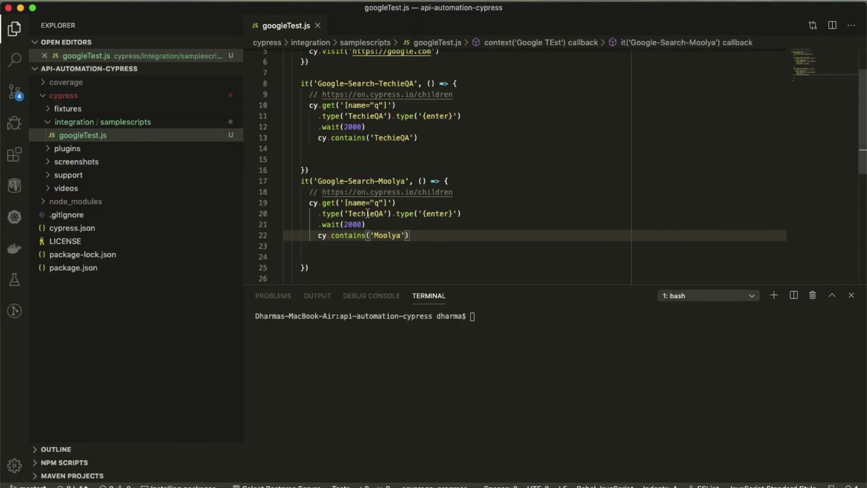
double_click(388, 235)
key(super+c)
double_click(365, 213)
key(super+v)
key(super+s)
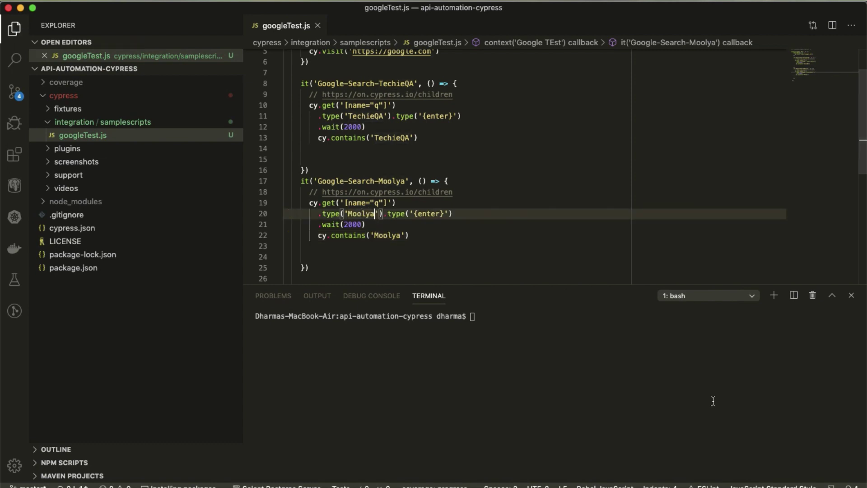
click(674, 483)
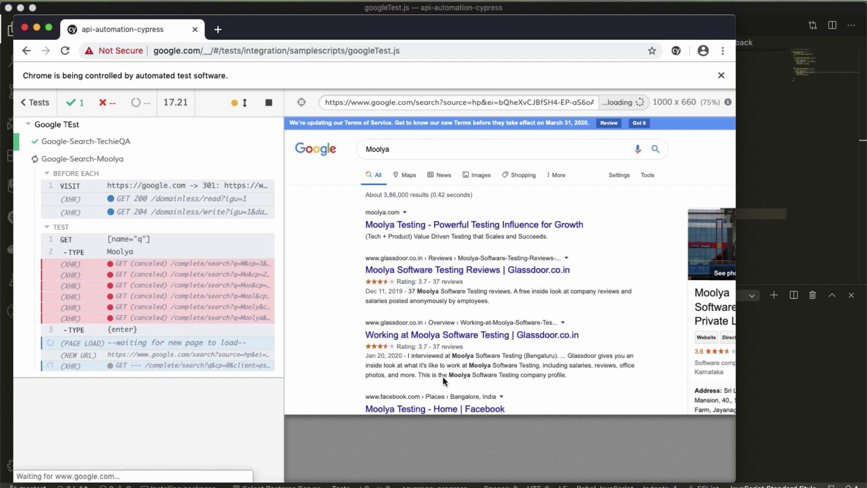
Expand the command logs of the passing Google-Search-TechieQA and Google-Search-Moolya tests.
click(138, 254)
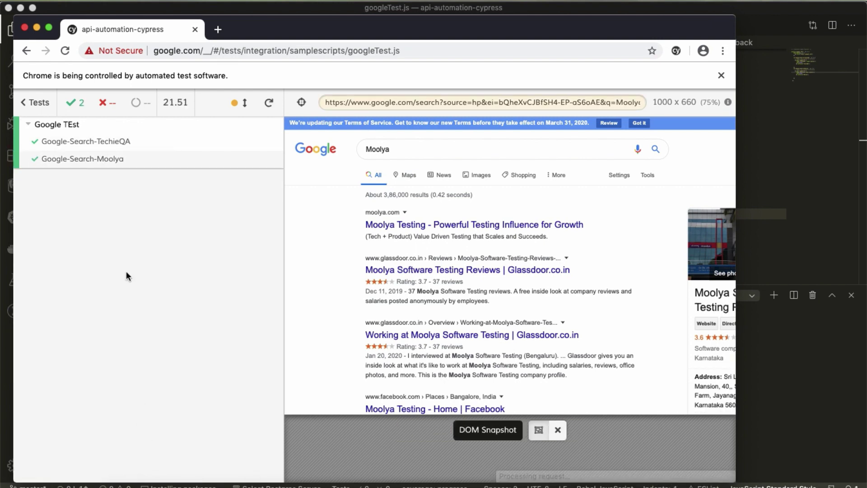
click(108, 163)
click(115, 141)
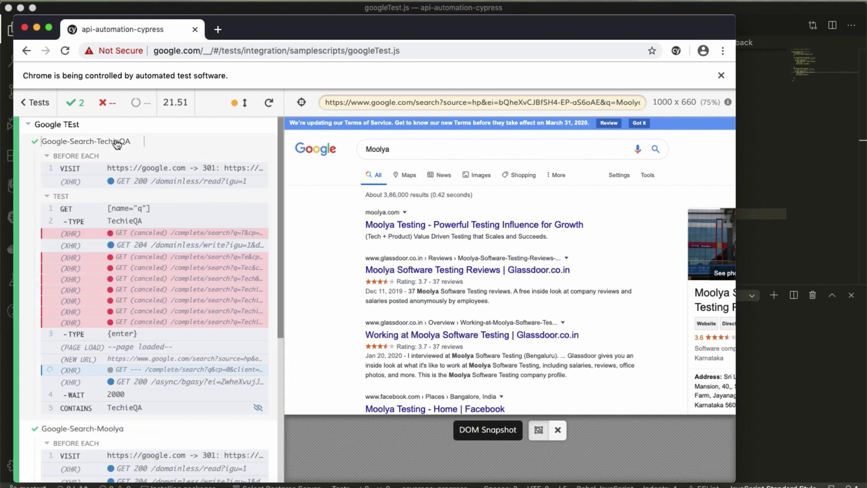
scroll(136, 271, down, 5)
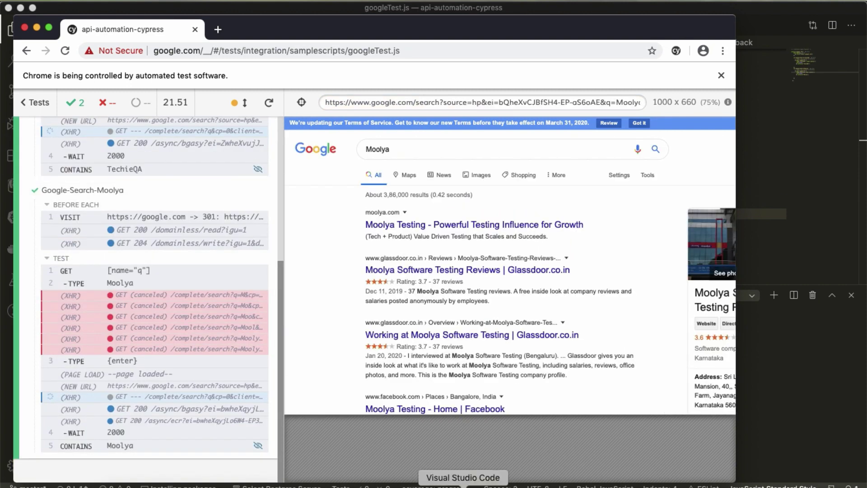
key(super+Tab)
click(376, 257)
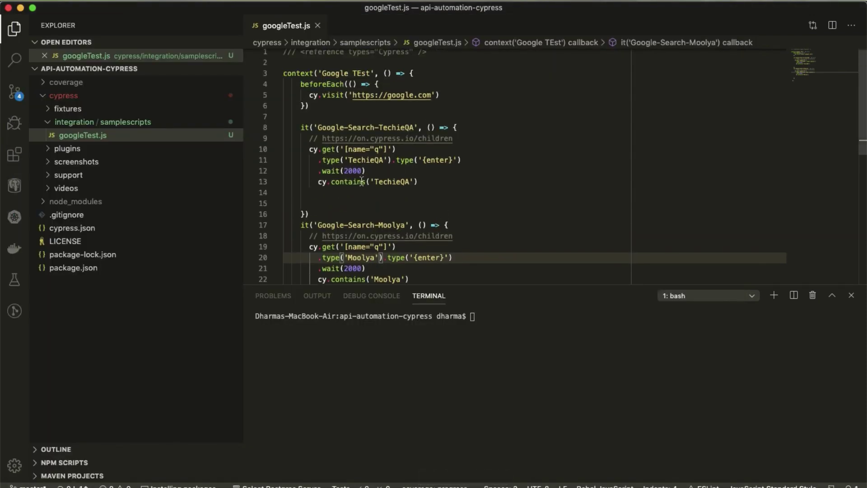
drag(329, 192, 309, 139)
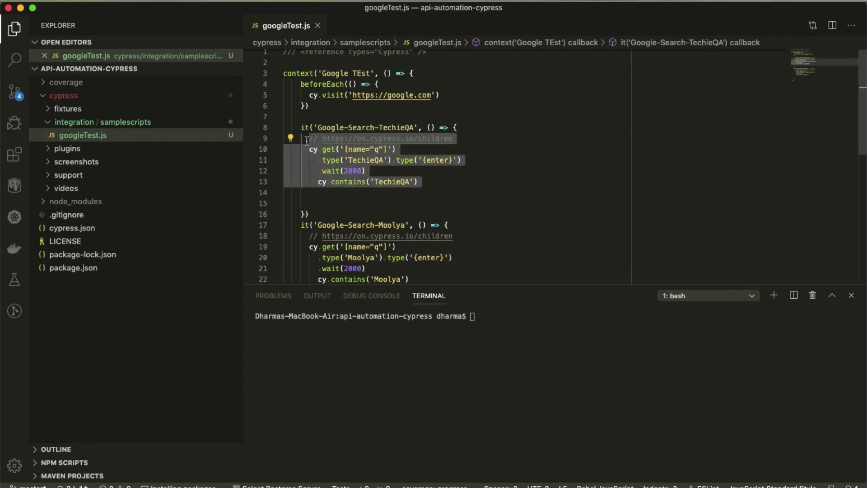
scroll(341, 179, down, 1)
scroll(341, 180, down, 3)
Delete the cypress.io comment lines from the Moolya and TechieQA tests and save.
drag(328, 216, 302, 158)
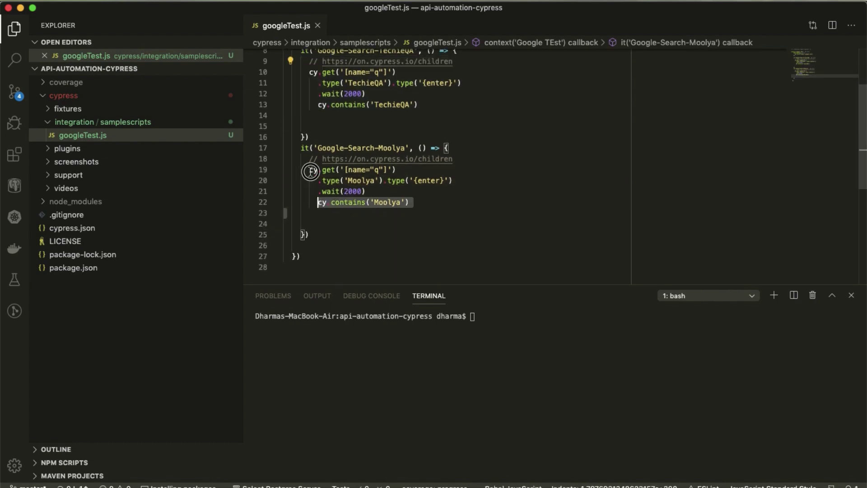
click(309, 160)
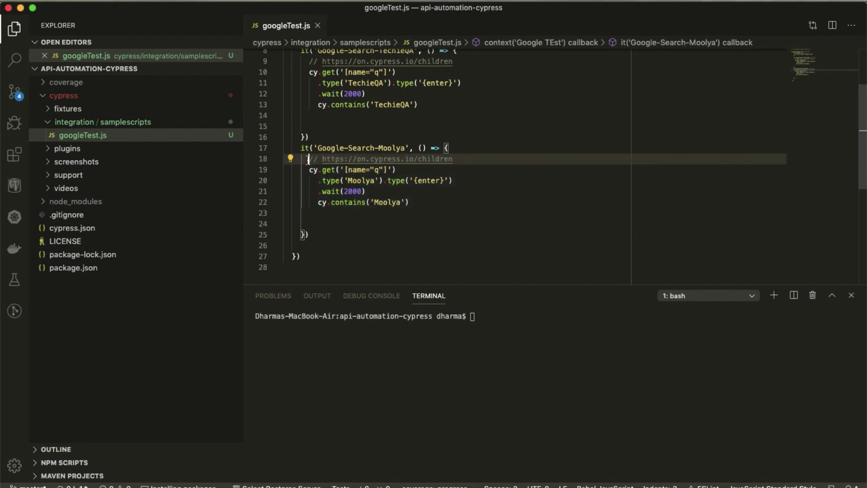
key(shift+Tab)
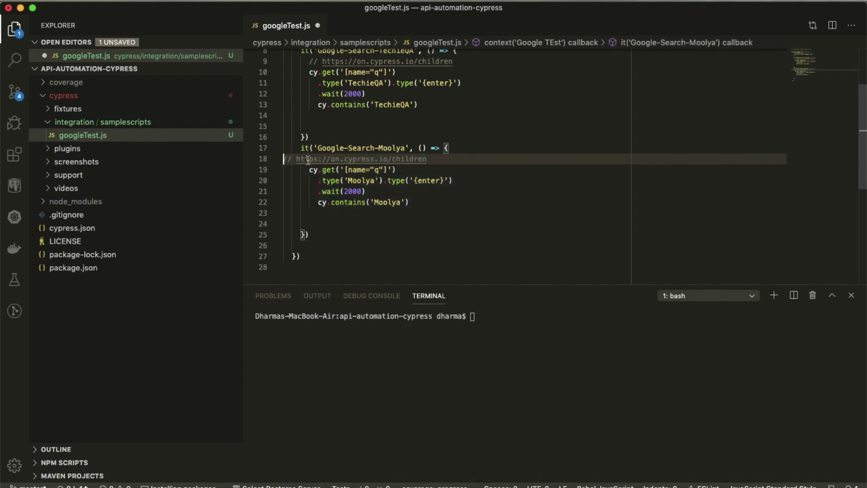
key(BackSpace)
key(super+s)
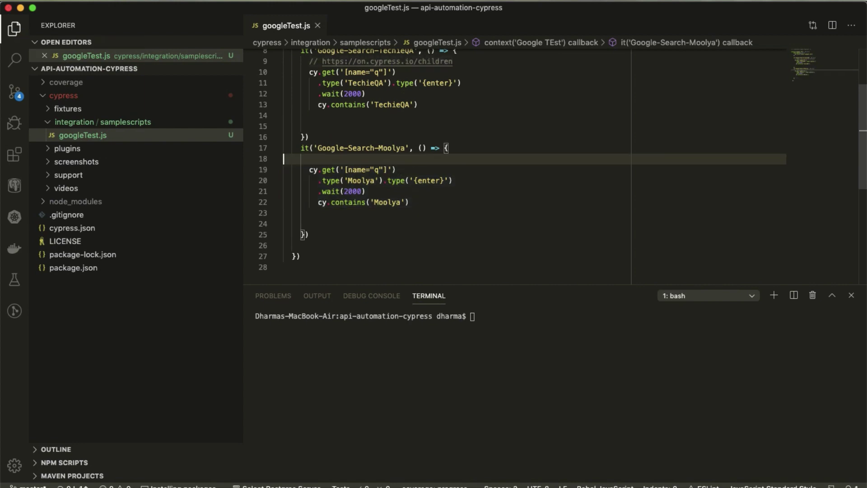
click(307, 63)
key(shift+End)
key(BackSpace)
Highlight the Moolya and TechieQA search and expected texts, then select the Moolya test body.
click(342, 162)
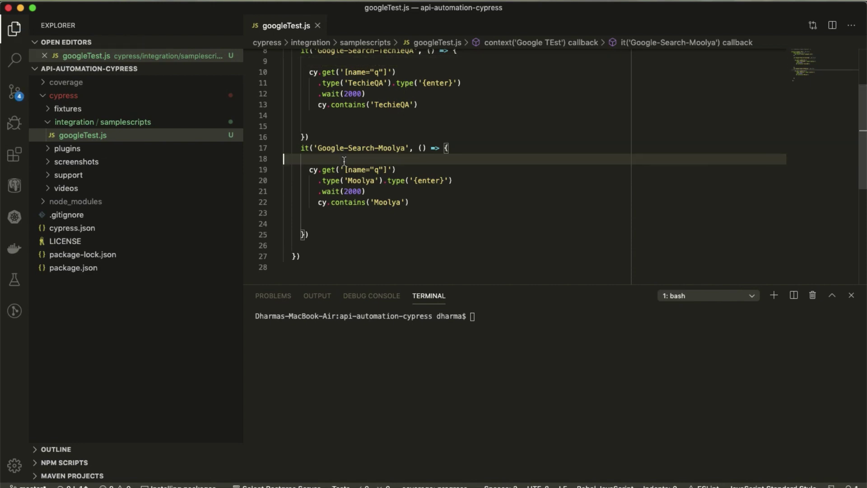
double_click(355, 180)
double_click(366, 83)
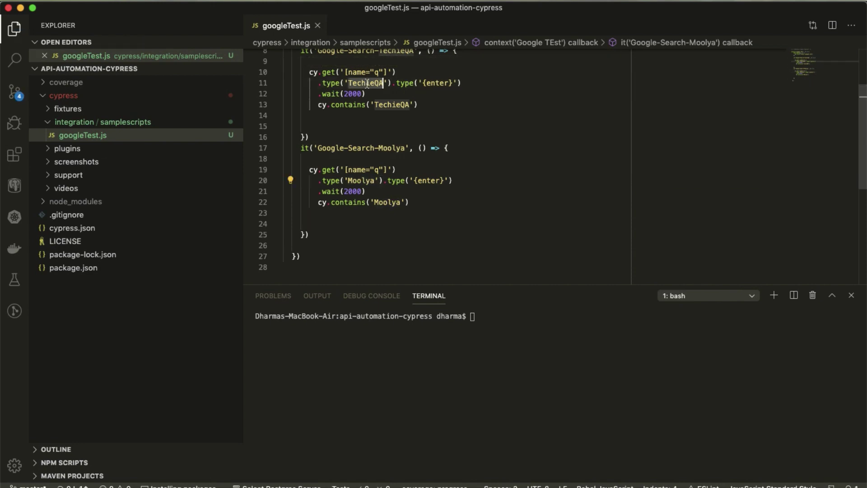
double_click(386, 104)
click(325, 218)
drag(312, 216, 308, 161)
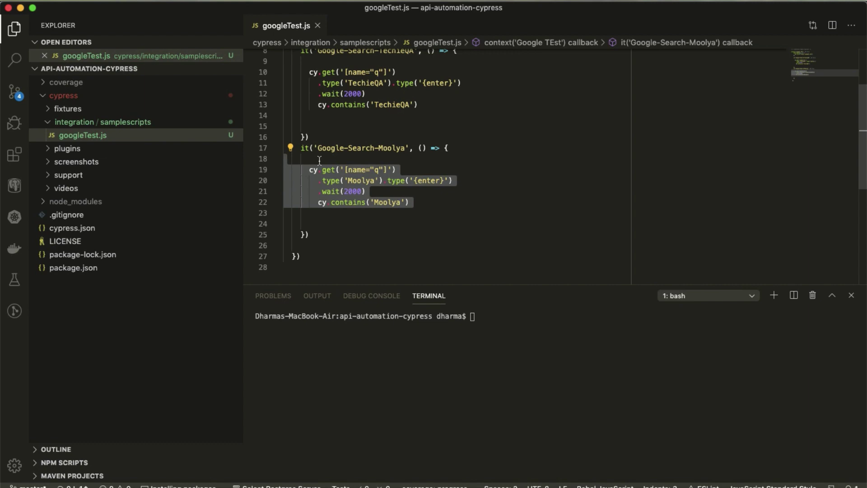
mouse_move(69, 175)
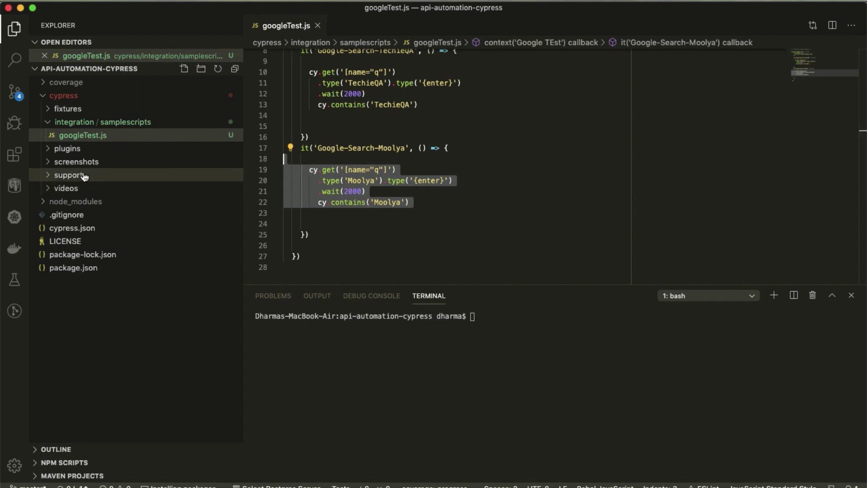
Open support/commands.js and delete the cy.request block from the login command.
click(56, 177)
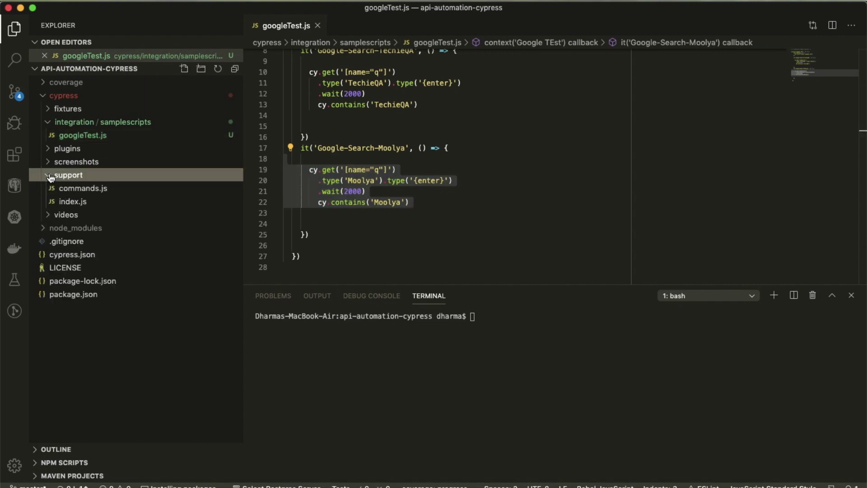
click(81, 188)
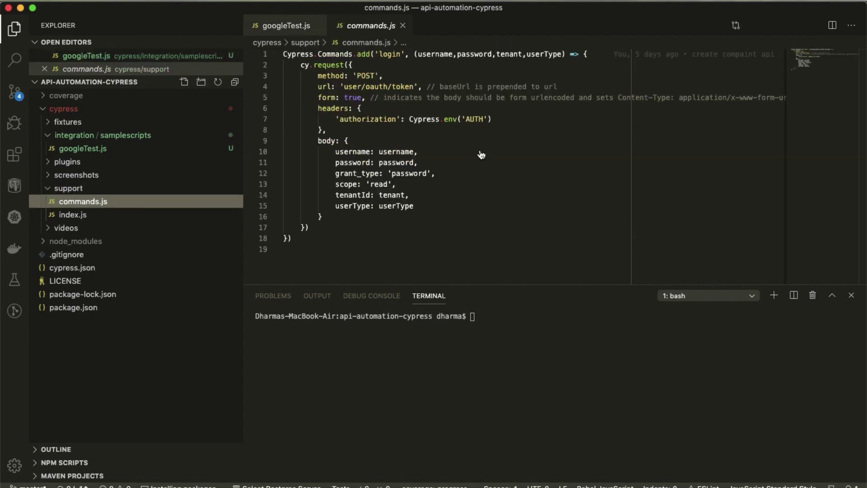
scroll(479, 150, right, 1)
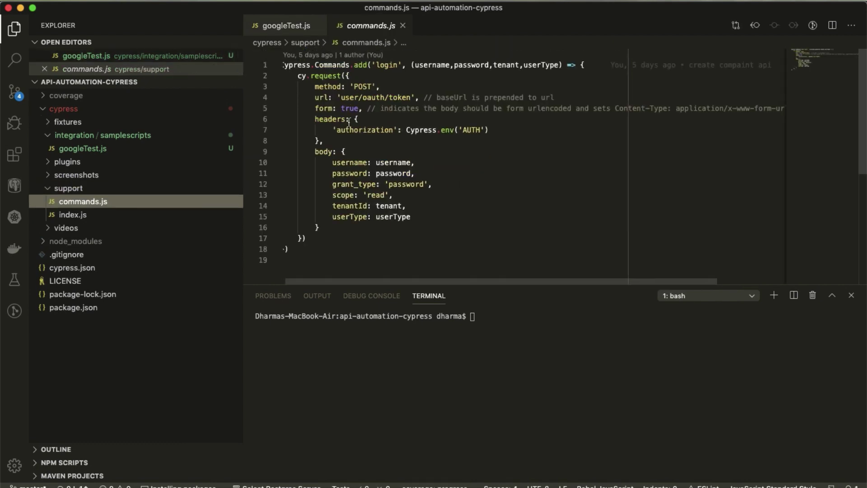
click(298, 77)
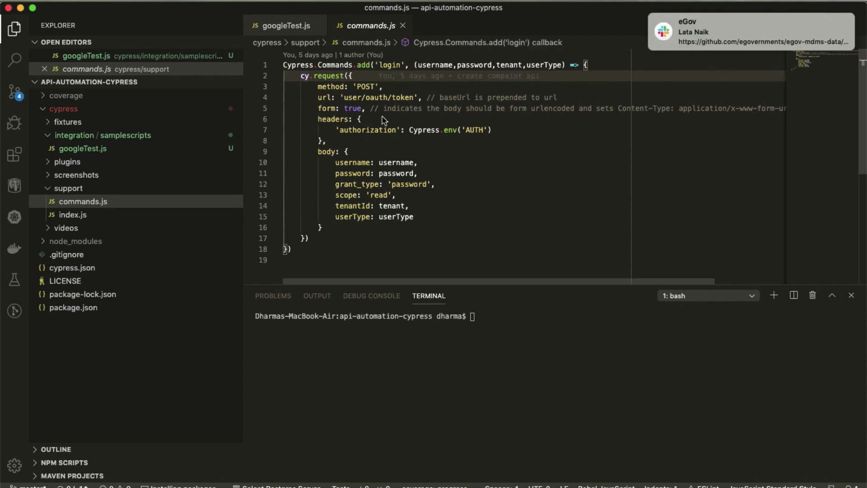
click(348, 236)
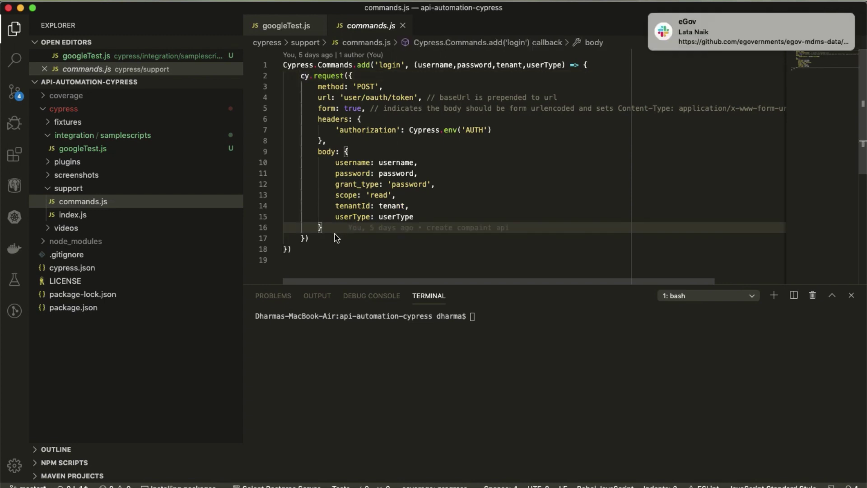
shift+click(300, 75)
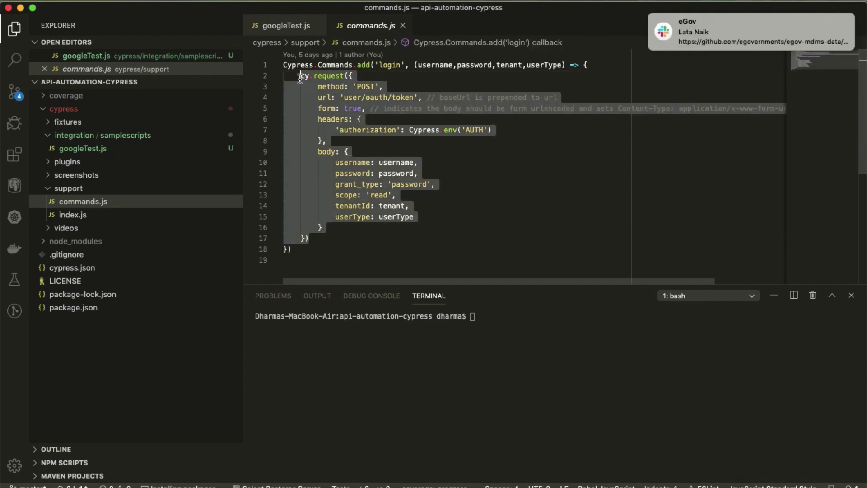
key(BackSpace)
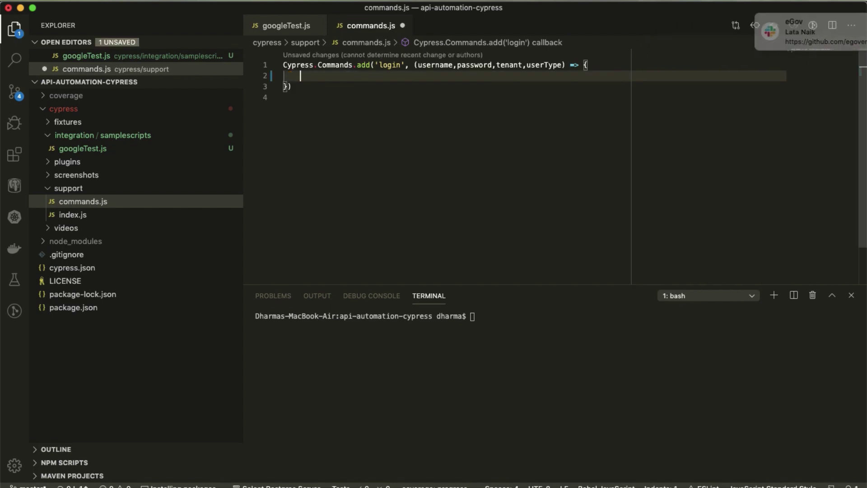
Select the login command's username, password, tenant and userType parameters.
click(300, 87)
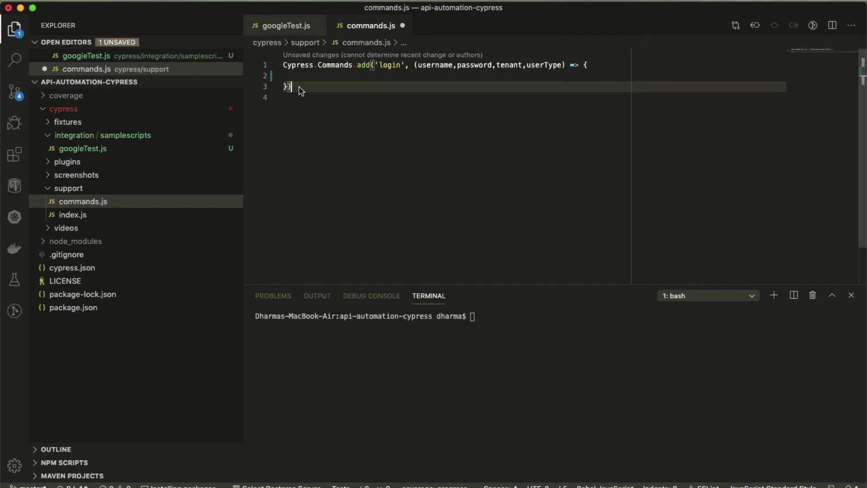
click(277, 65)
click(277, 66)
click(415, 65)
drag(417, 64, 563, 65)
Remove the parameters and rename the command from login to googleSearch, saving.
key(BackSpace)
key(super+s)
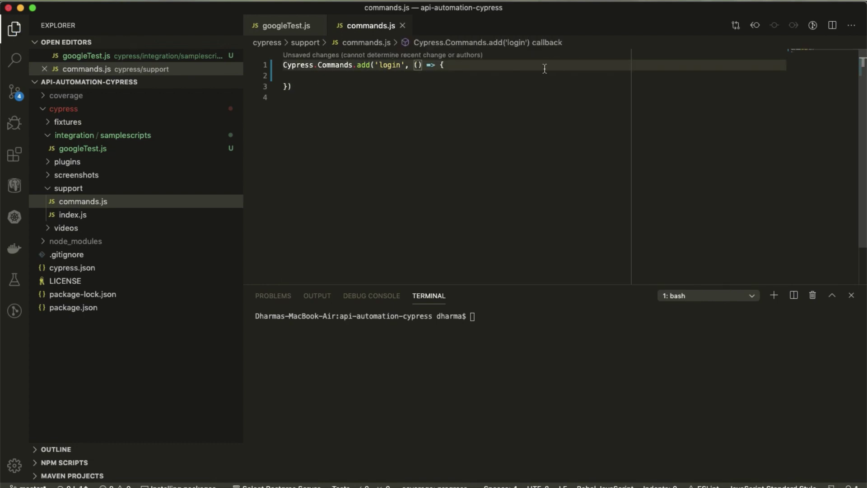
double_click(390, 64)
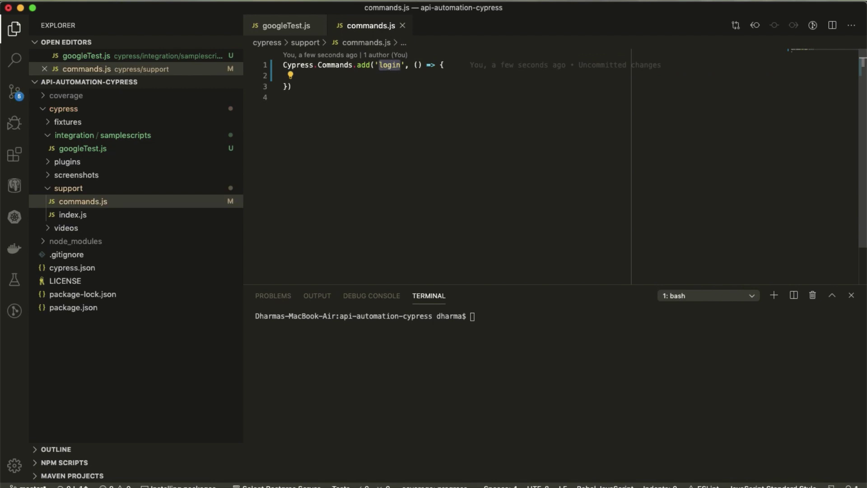
text(search)
key(super+s)
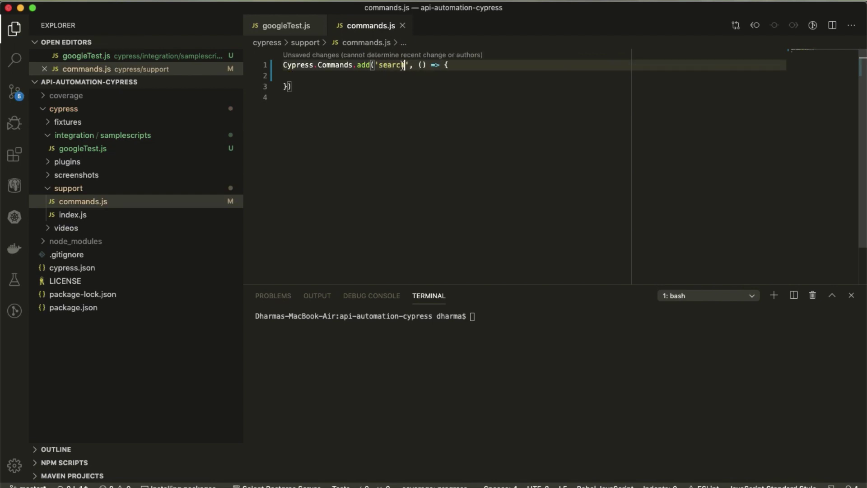
click(378, 66)
text(gOO)
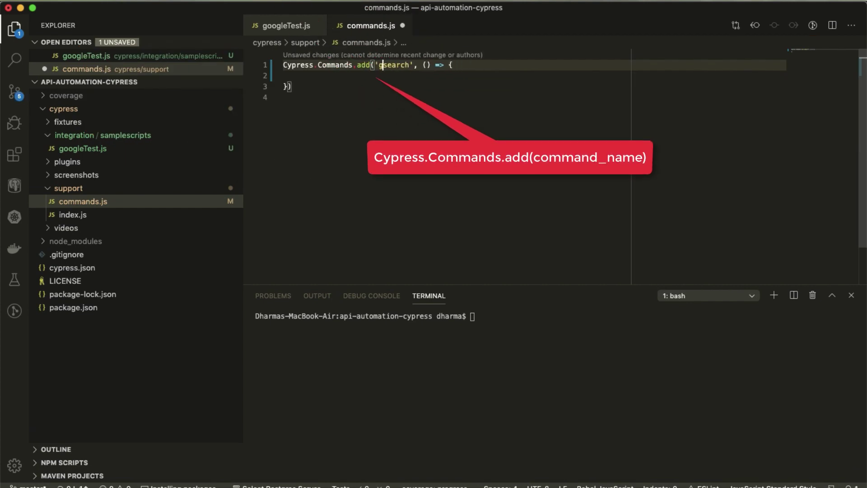
text(gle)
key(Delete)
text(S)
key(super+s)
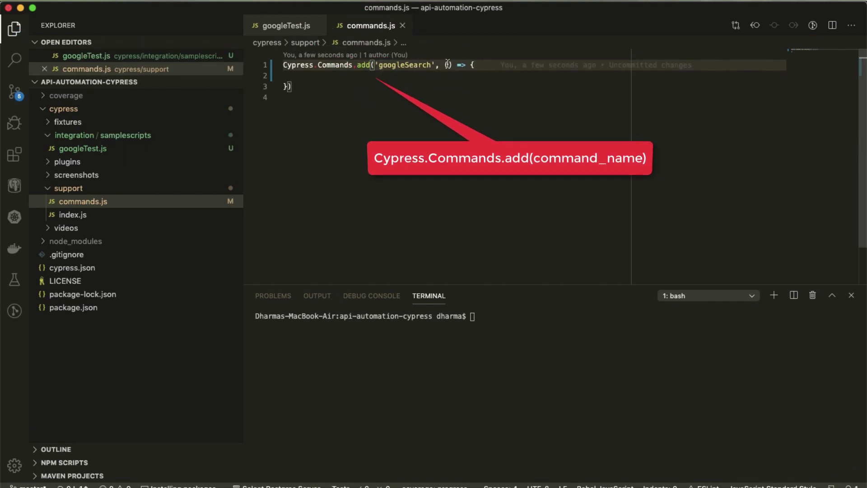
Give googleSearch a value parameter and add a blank line in its body.
click(448, 66)
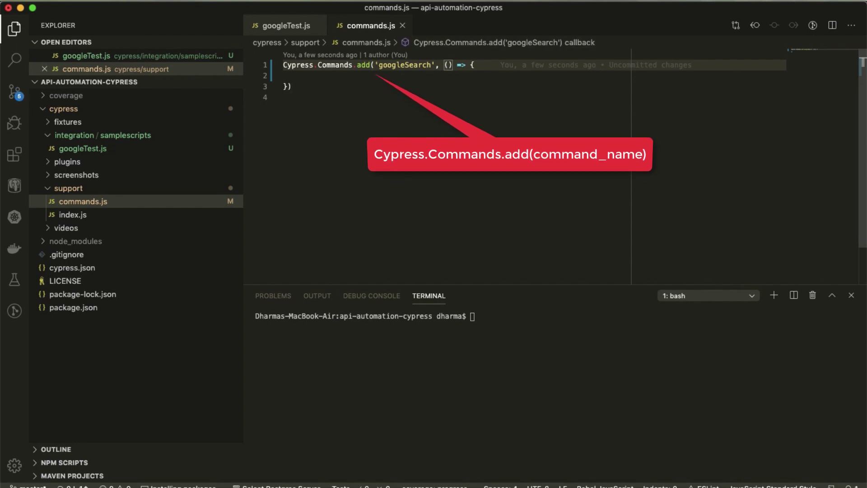
text(s)
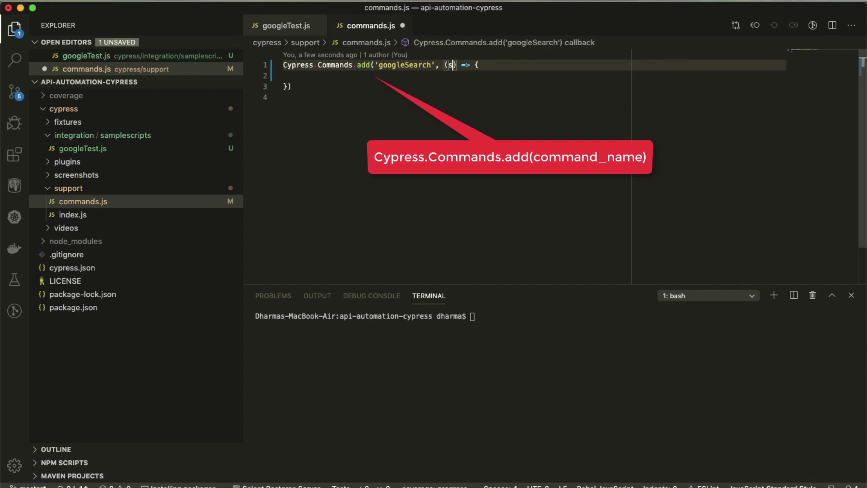
text(earchke)
key(BackSpace)
key(BackSpace)
key(BackSpace)
text(value)
key(End)
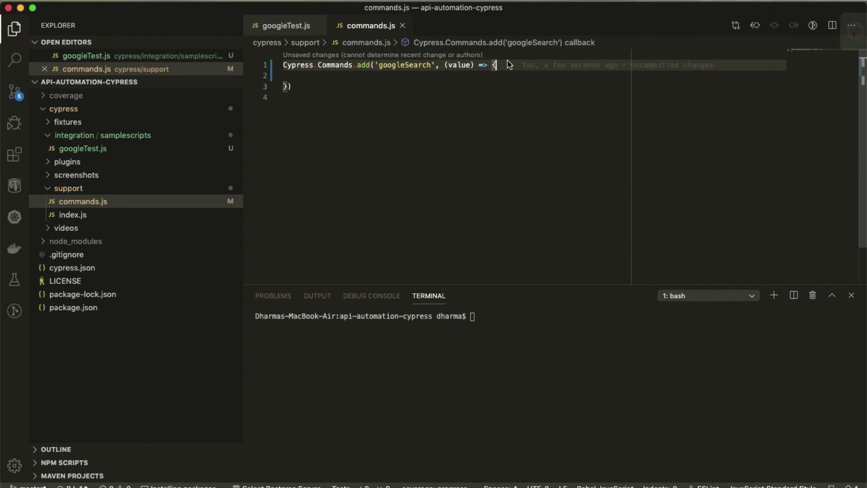
key(Return)
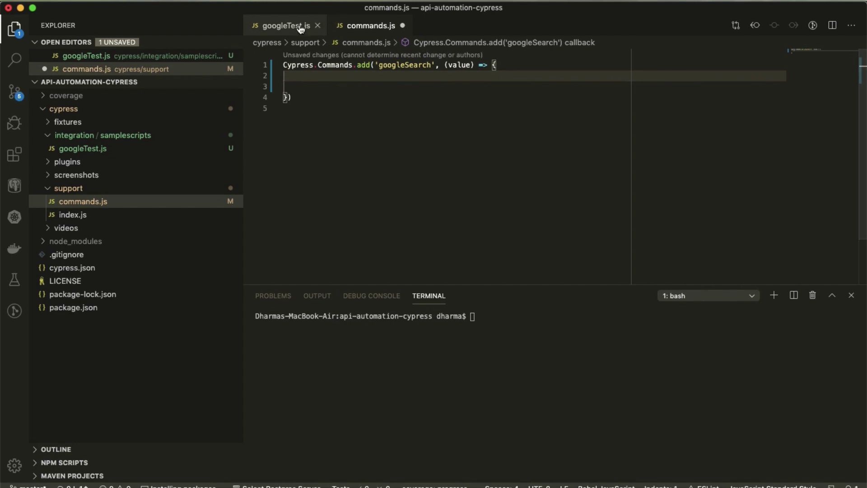
Copy the Moolya search steps (lines 19–22) from googleTest.js into googleSearch and save.
click(286, 25)
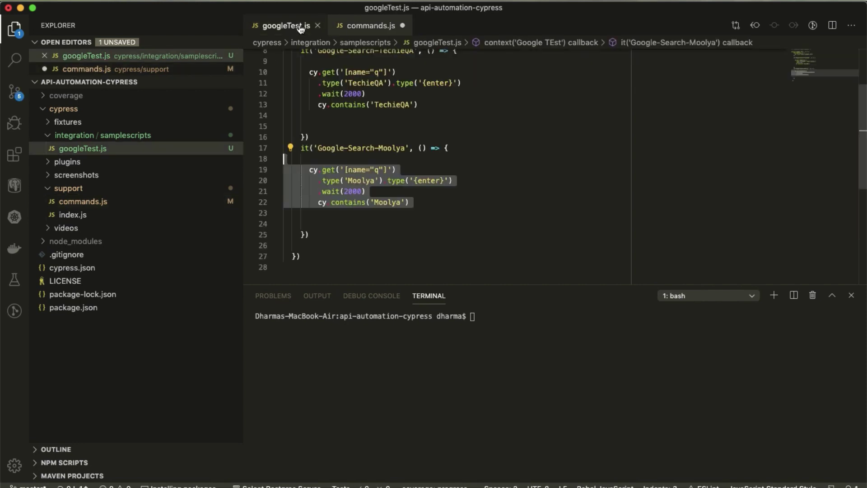
click(411, 204)
drag(410, 202, 309, 170)
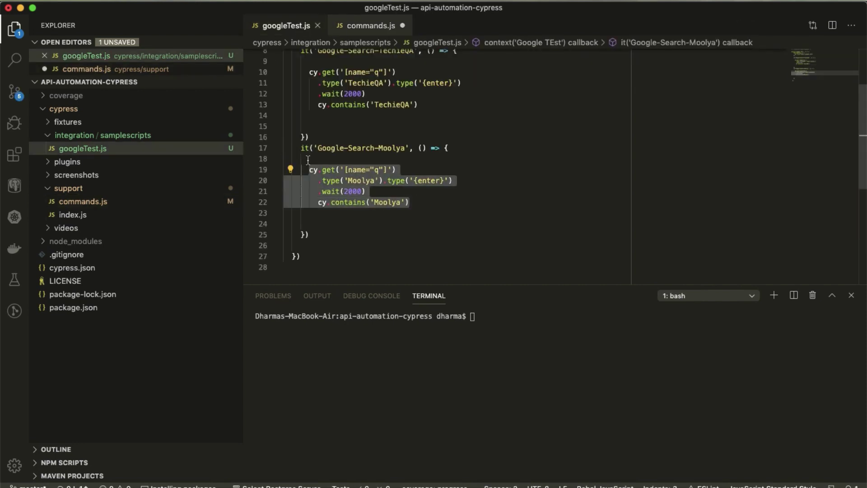
key(super+c)
click(370, 25)
click(300, 76)
key(super+v)
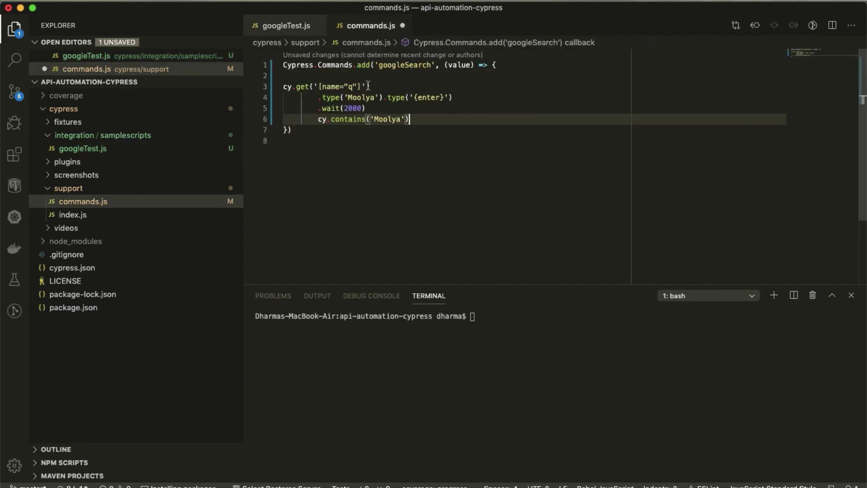
key(super+s)
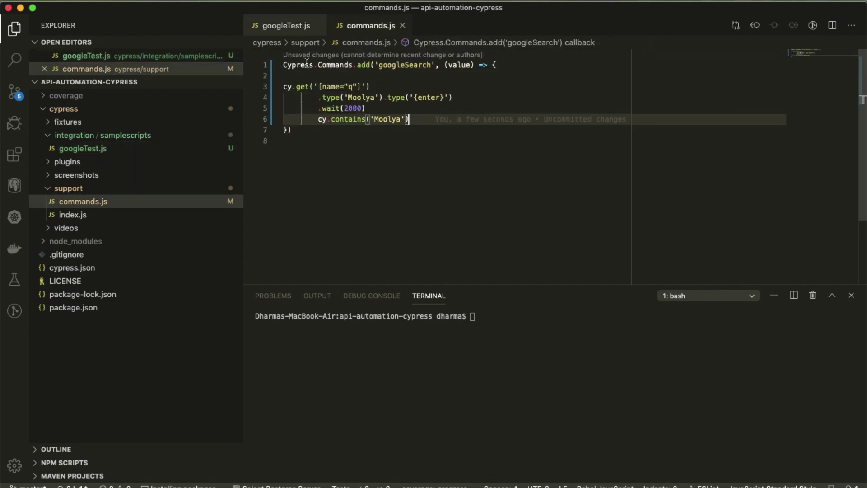
Replace the hard-coded Moolya in .type() and cy.contains() with value, reindent, and save.
double_click(335, 65)
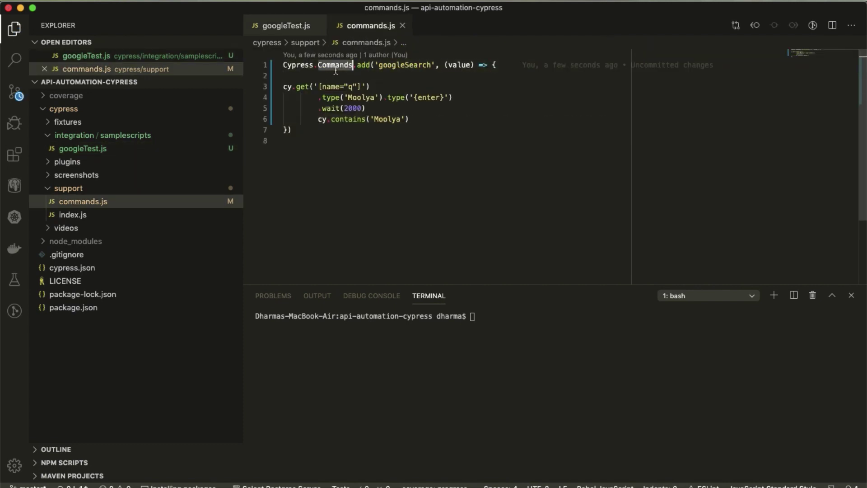
double_click(403, 65)
double_click(456, 65)
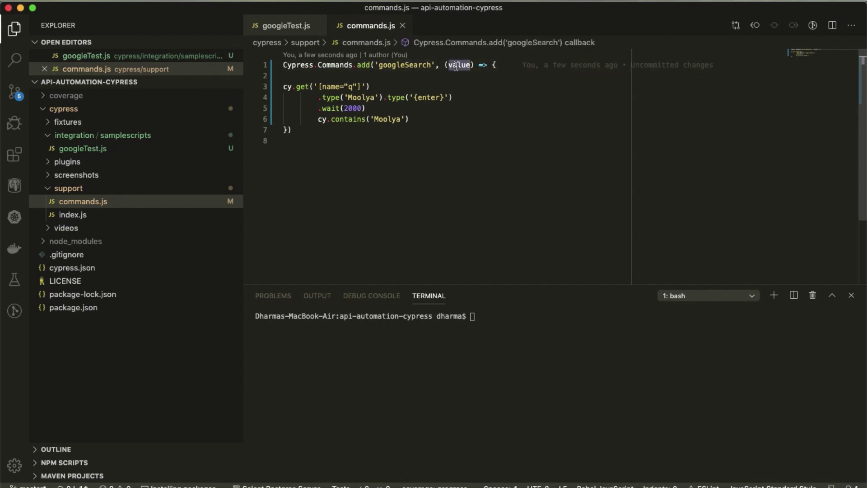
double_click(363, 97)
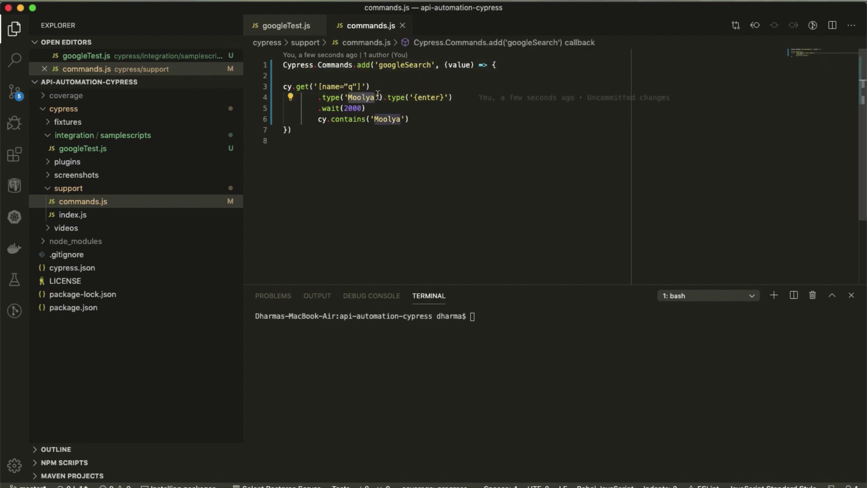
text(value)
drag(404, 120, 370, 119)
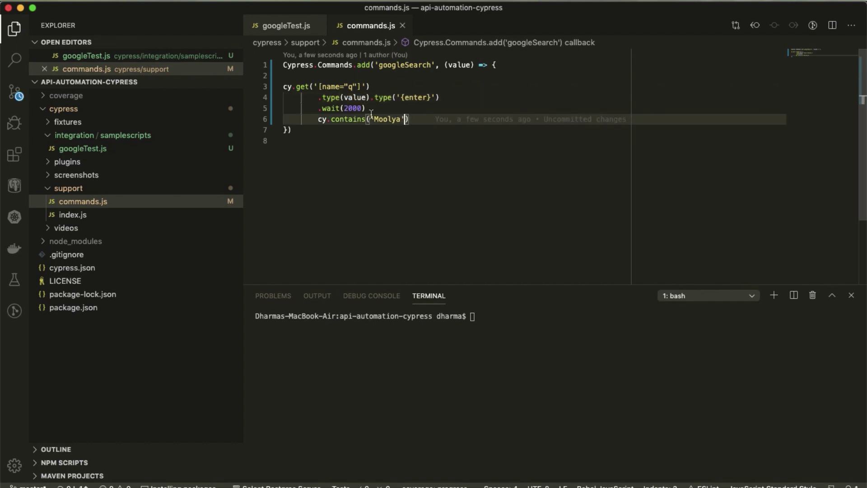
text(value)
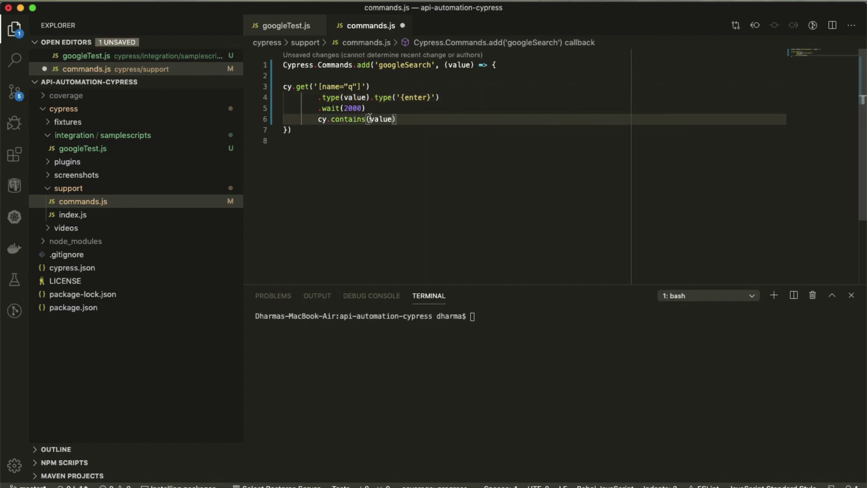
key(super+s)
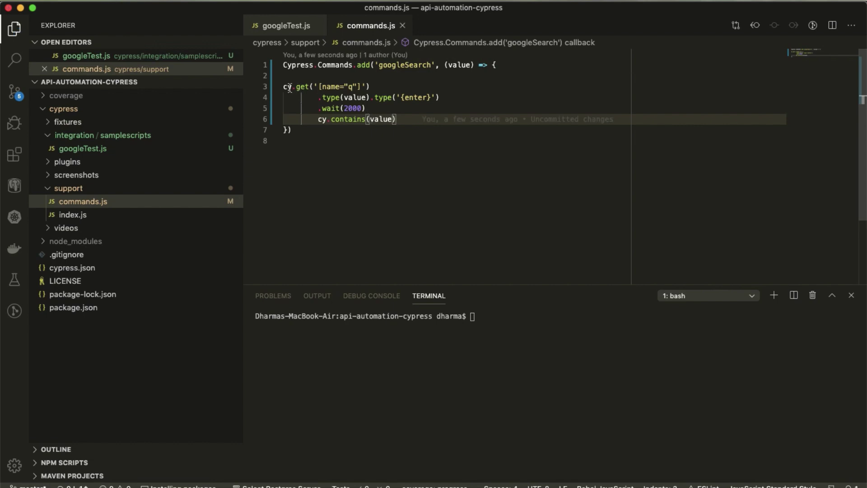
click(284, 86)
key(Tab)
key(super+s)
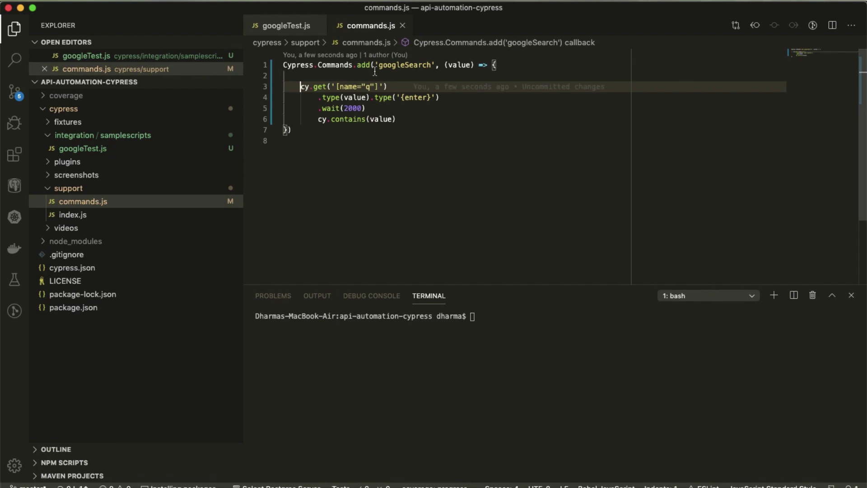
double_click(393, 64)
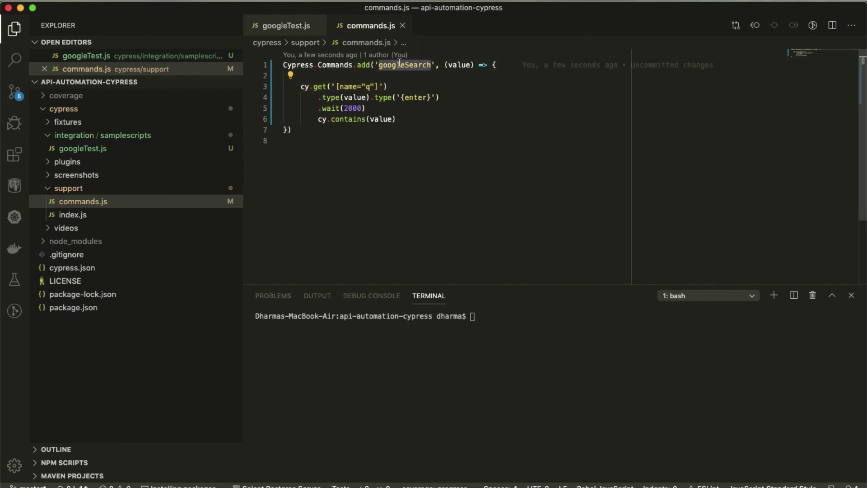
Replace the TechieQA test's inline search lines with an indented cy.googleSearch('TechieQA') call and save googleTest.js.
click(286, 25)
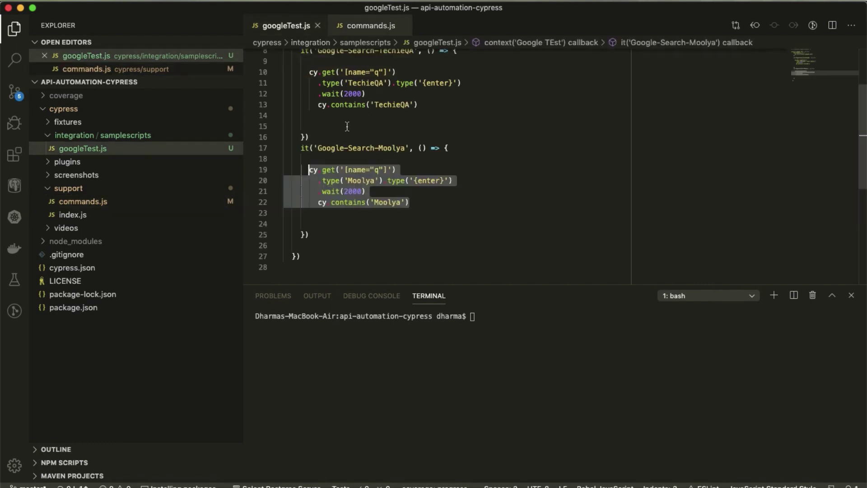
drag(310, 63, 438, 109)
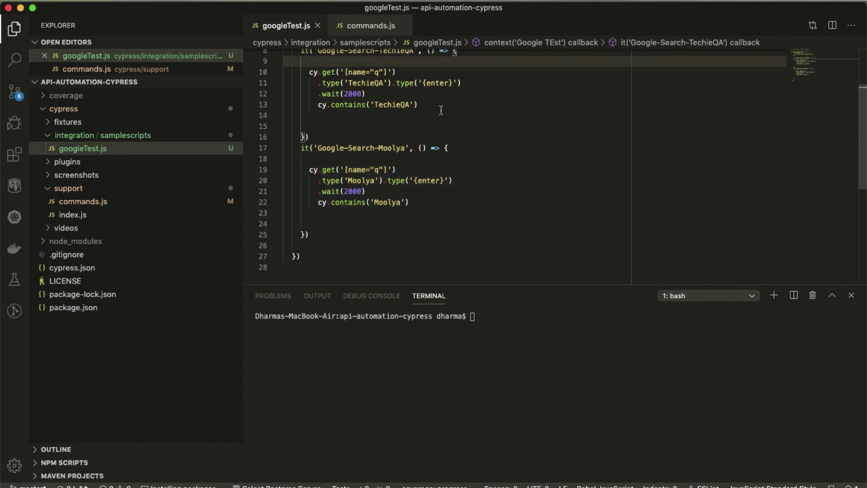
text(cy)
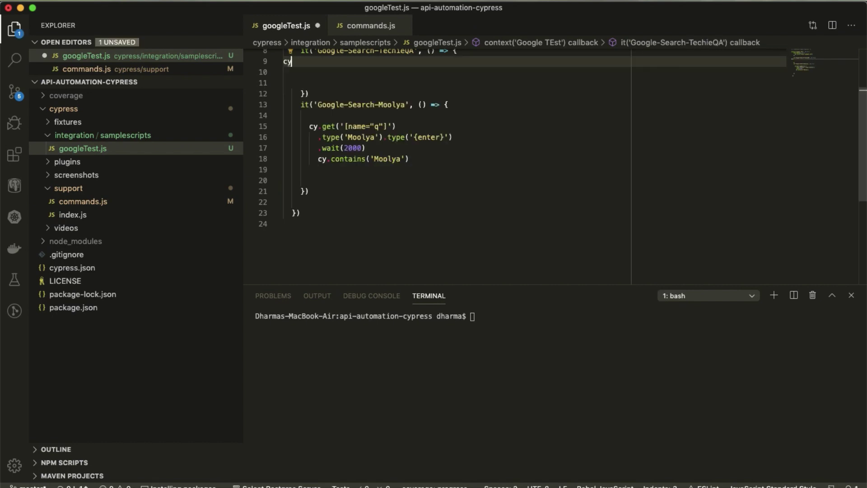
text(.googleSearch)
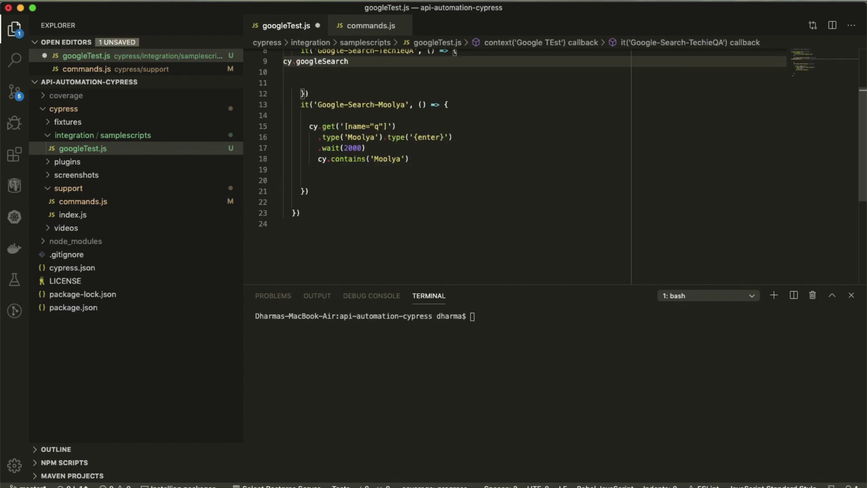
text(()
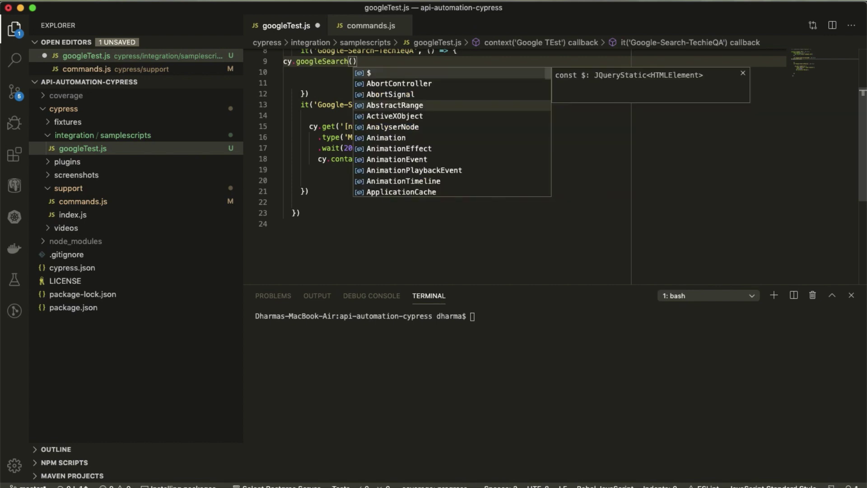
text(')
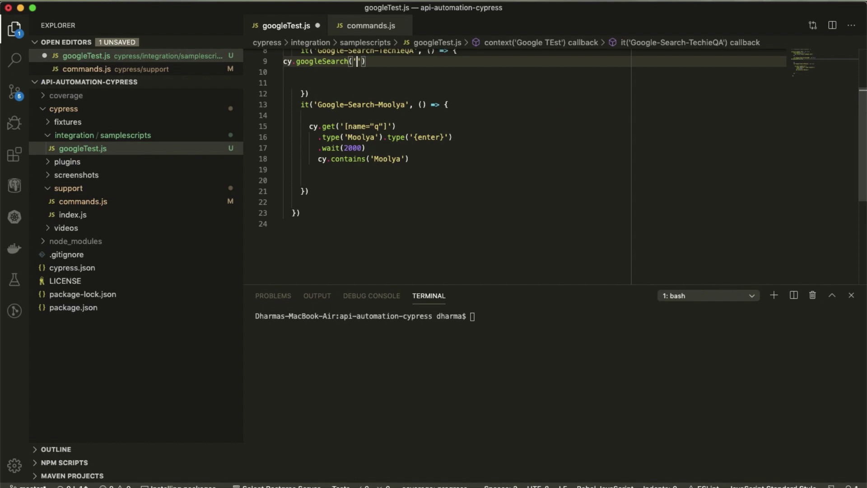
scroll(450, 110, up, 2)
double_click(398, 100)
key(super+c)
click(356, 112)
key(super+v)
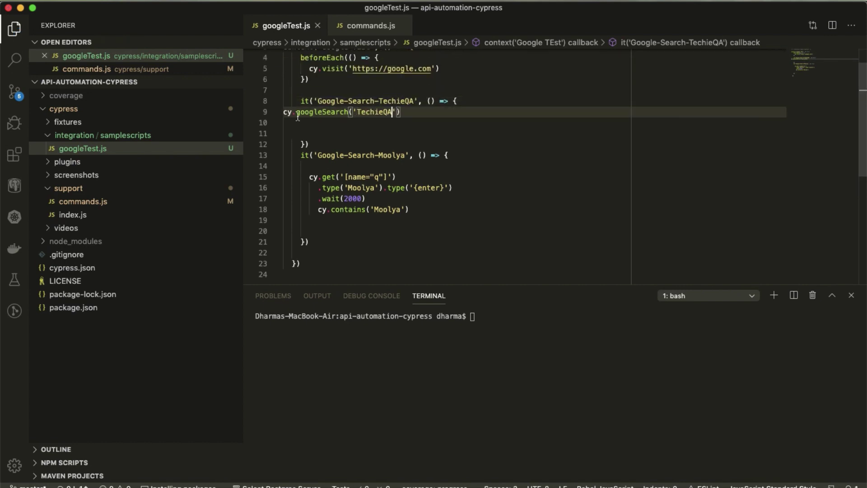
click(284, 111)
key(Tab)
key(Tab)
key(super+s)
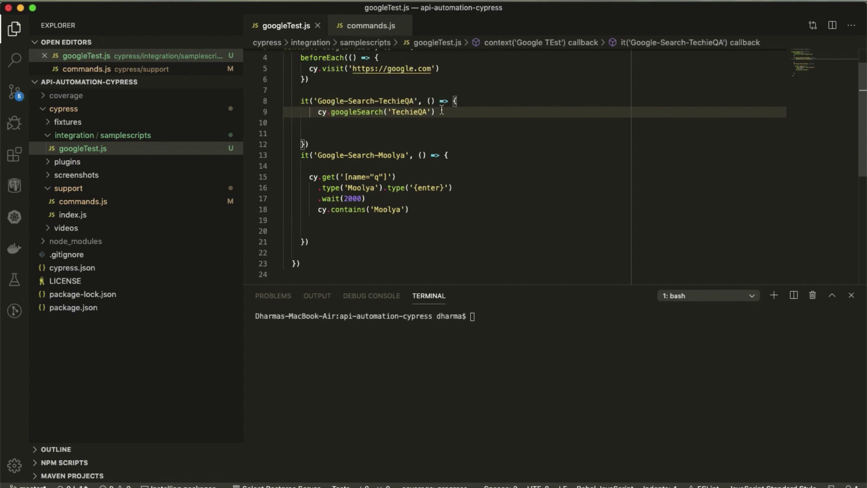
Paste the googleSearch call over the Moolya test's search steps, change it to Moolya, and save.
key(shift+End)
click(420, 212)
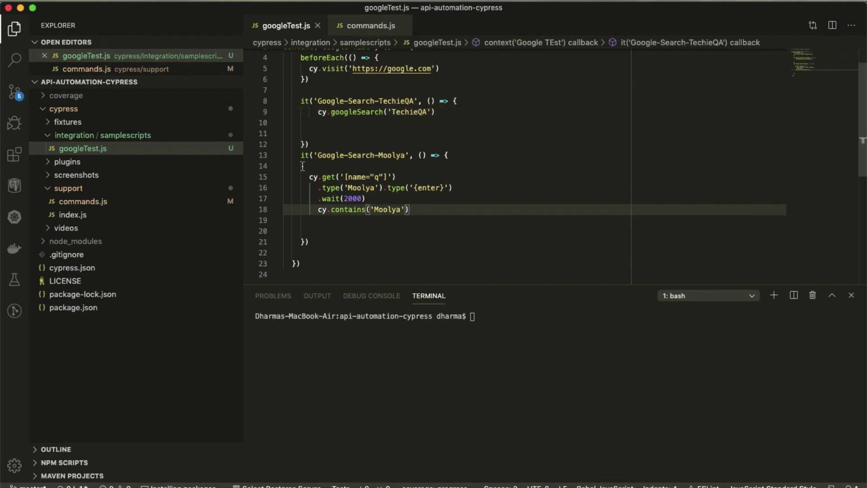
key(shift+Up)
key(shift+Up)
key(shift+Up)
key(super+v)
double_click(401, 166)
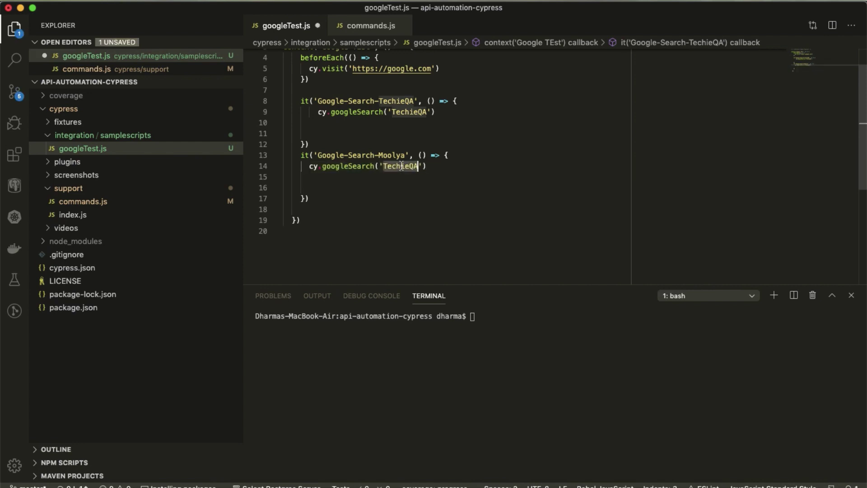
text(Moolya)
key(super+s)
Delete the extra blank line in the Moolya test, save, and return from the Cypress run.
click(390, 183)
key(BackSpace)
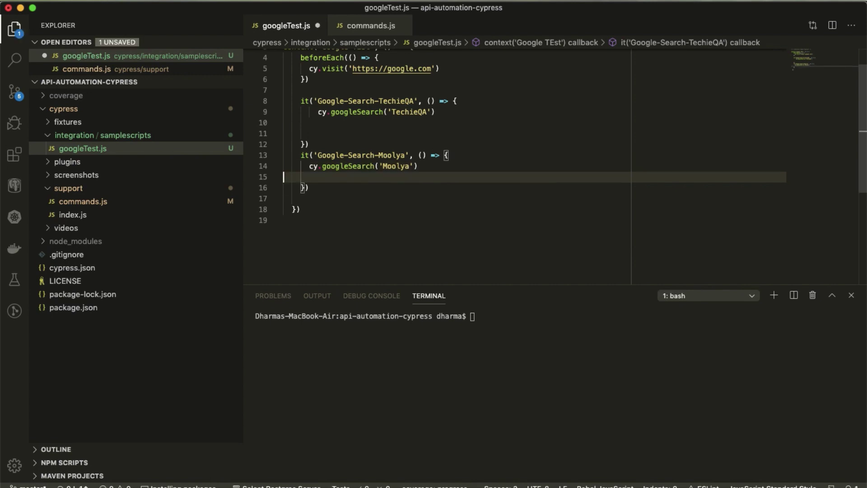
key(super+s)
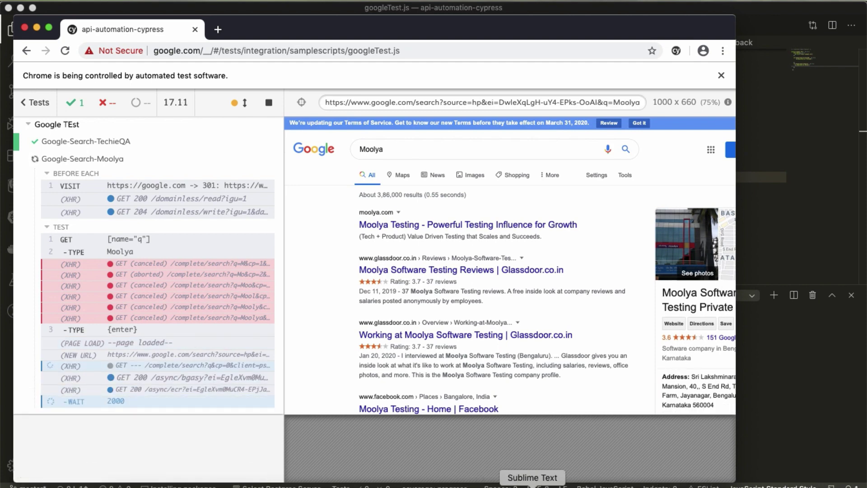
click(463, 486)
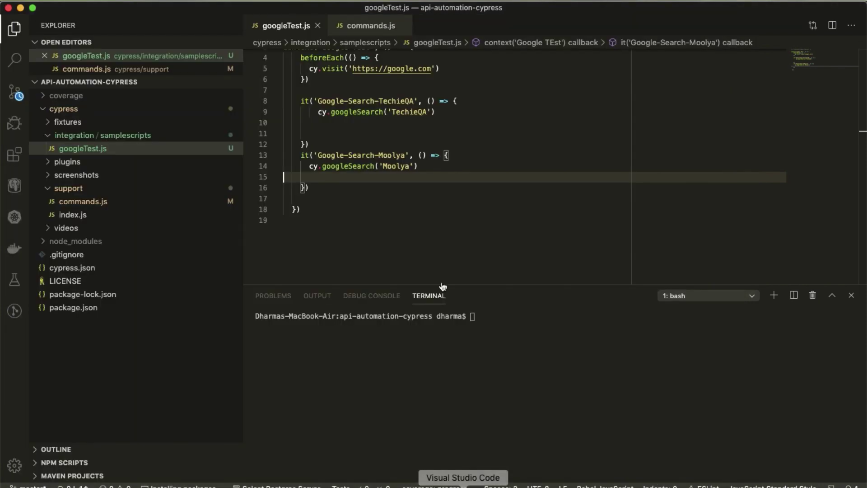
Undo back to the Moolya test's get/type/wait/contains steps, then select the TechieQA googleSearch line.
click(422, 166)
scroll(343, 179, up, 2)
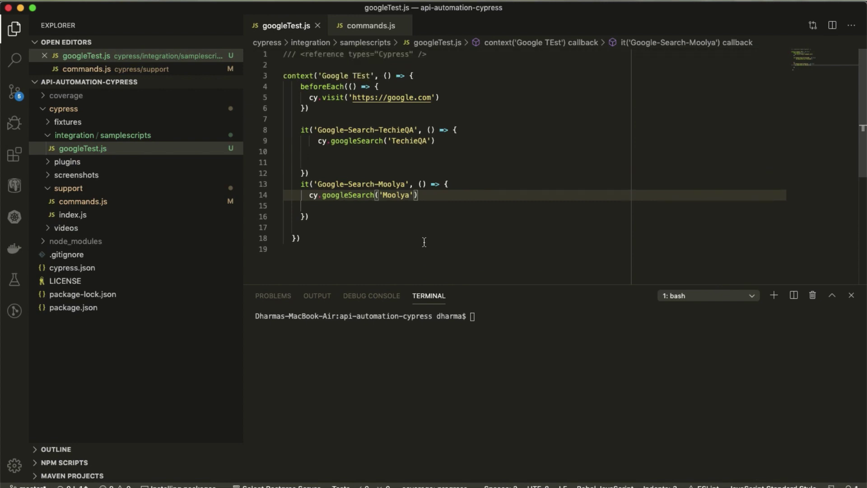
key(super+z)
key(super+z)
key(super+z)
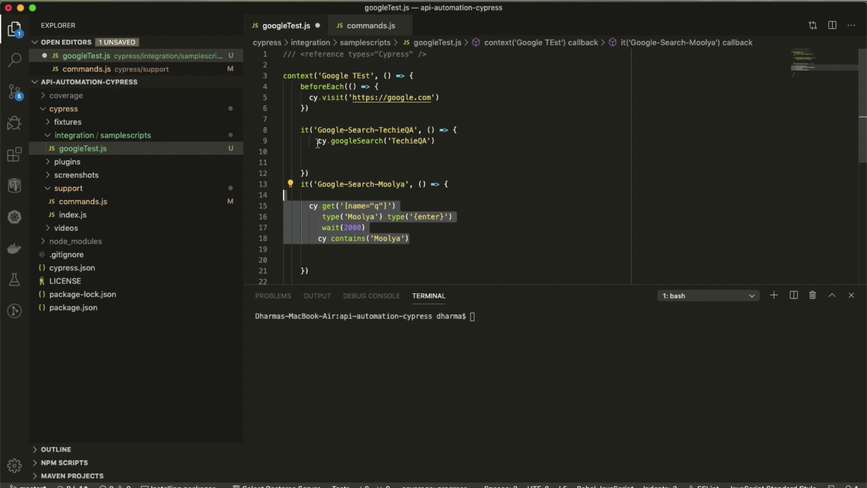
drag(319, 141, 442, 141)
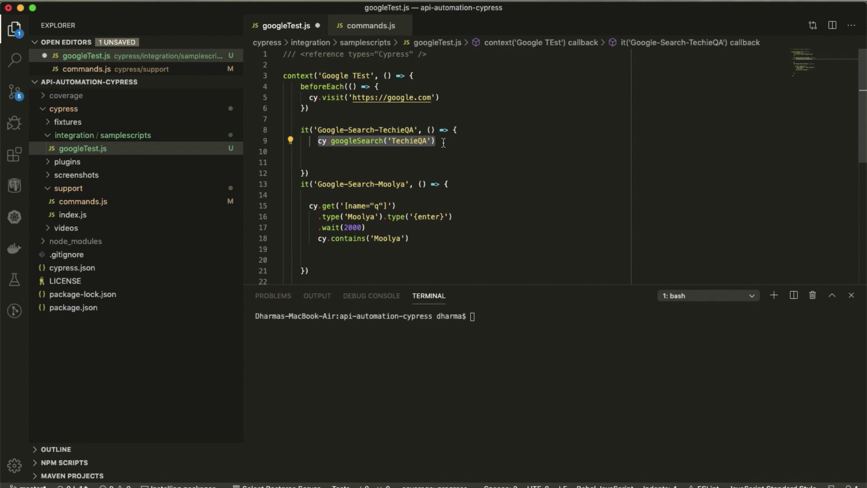
Rename the googleSearch command's value parameter to searchkey in commands.js and save.
click(370, 26)
click(392, 86)
double_click(405, 64)
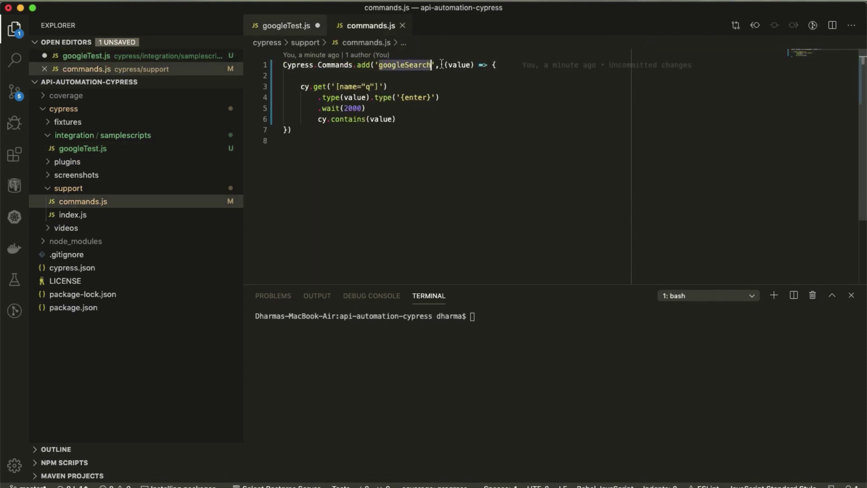
double_click(459, 64)
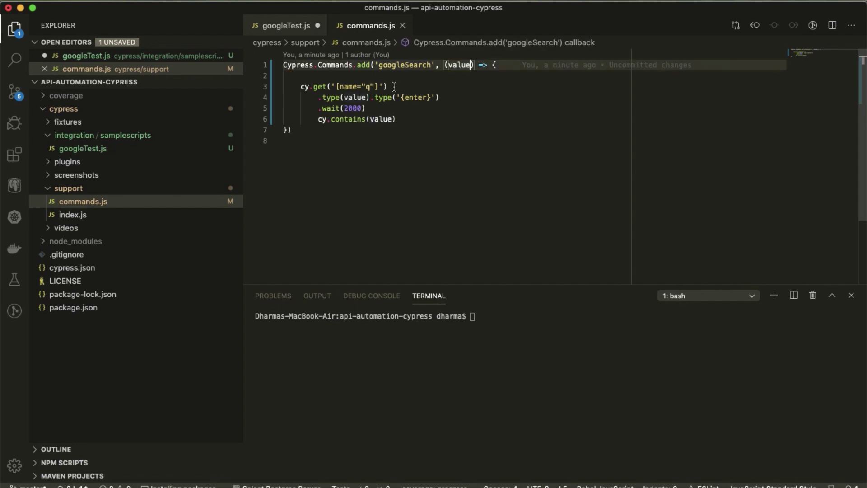
click(358, 98)
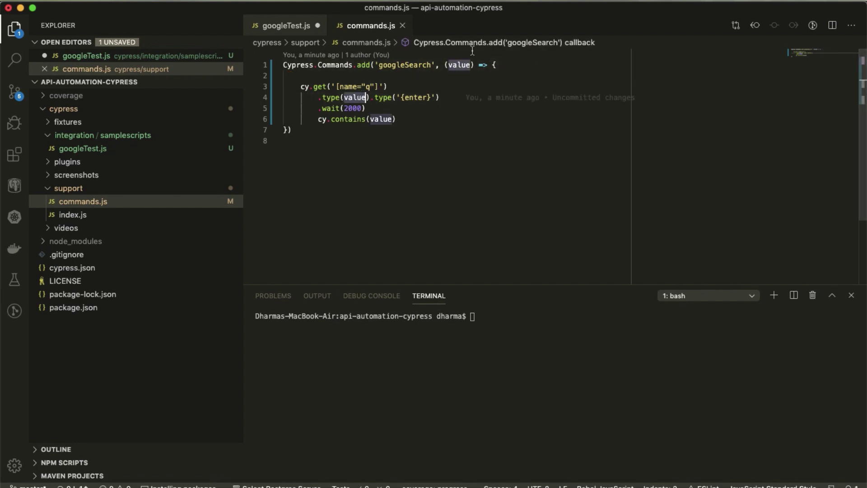
click(471, 64)
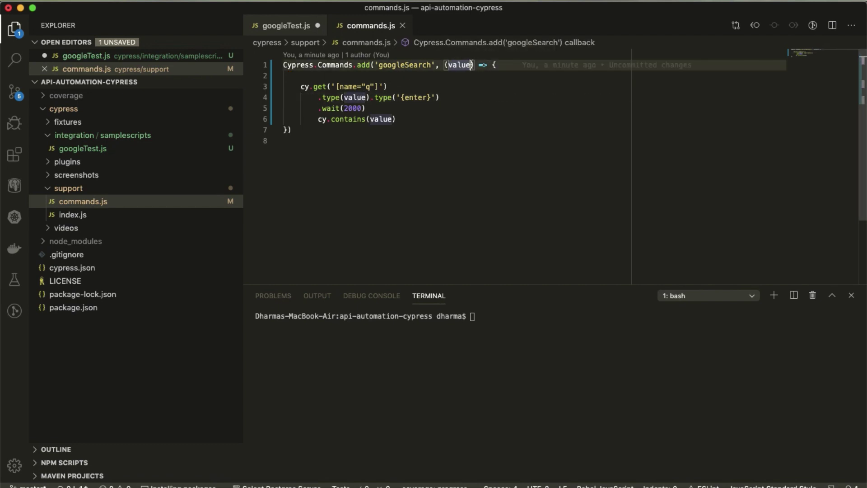
double_click(459, 64)
text(searchke)
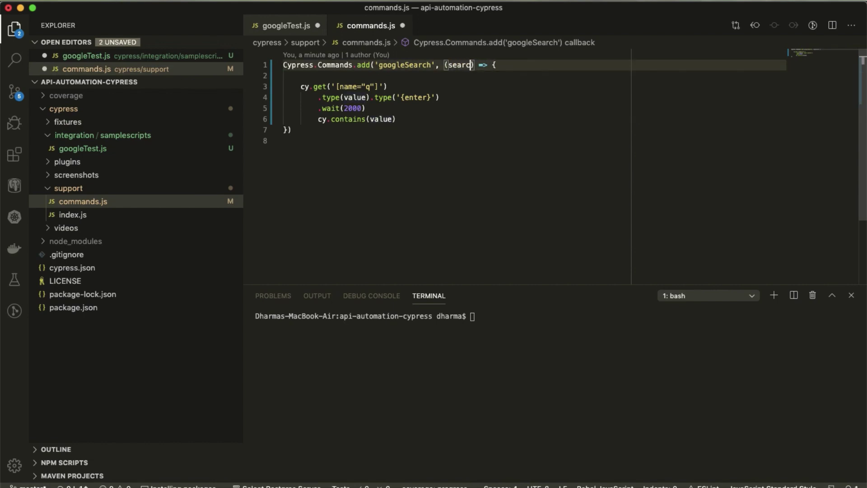
text(y,asser)
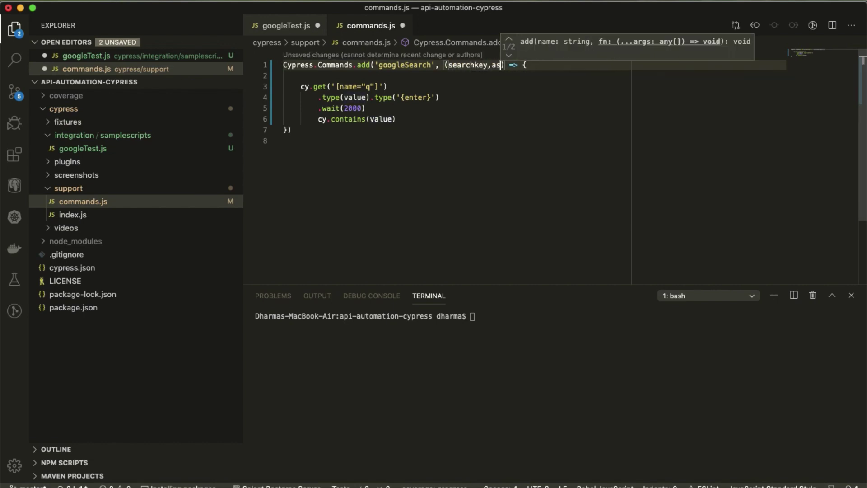
text(tkey)
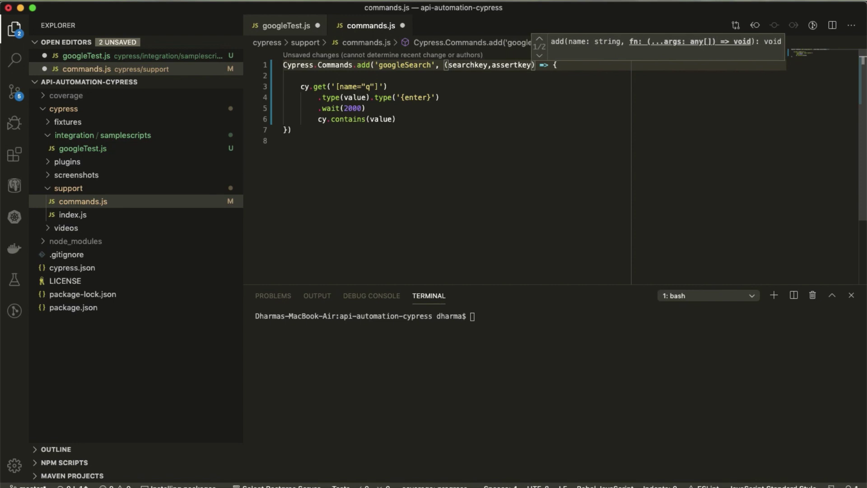
key(ctrl+s)
Replace value in .type(), the second parameter and .contains() with searchkey, then save.
double_click(468, 65)
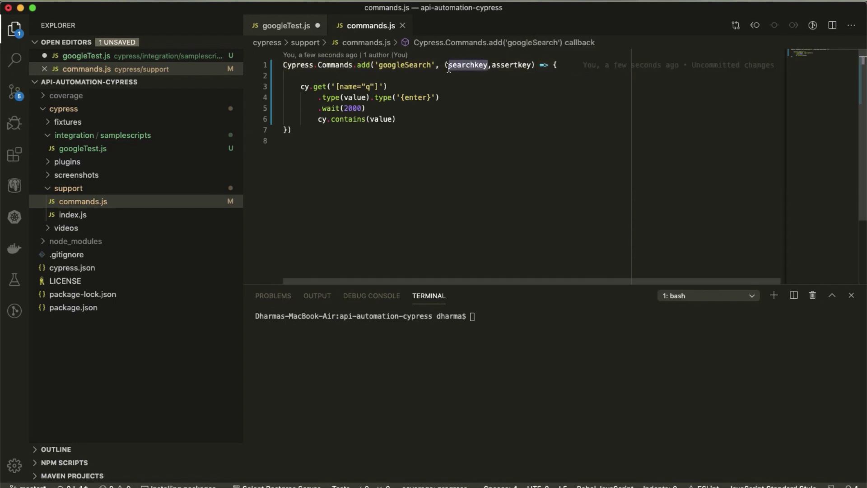
double_click(356, 97)
text(searchkey)
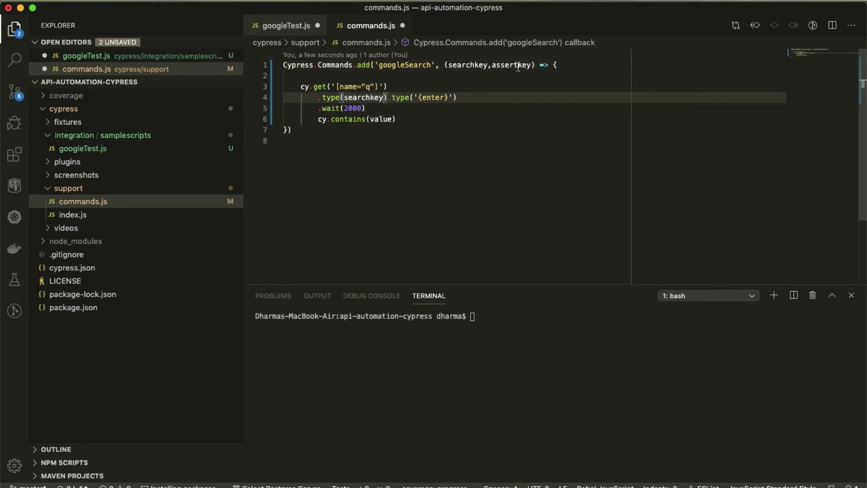
double_click(516, 65)
key(ctrl+v)
double_click(383, 119)
key(ctrl+v)
key(ctrl+s)
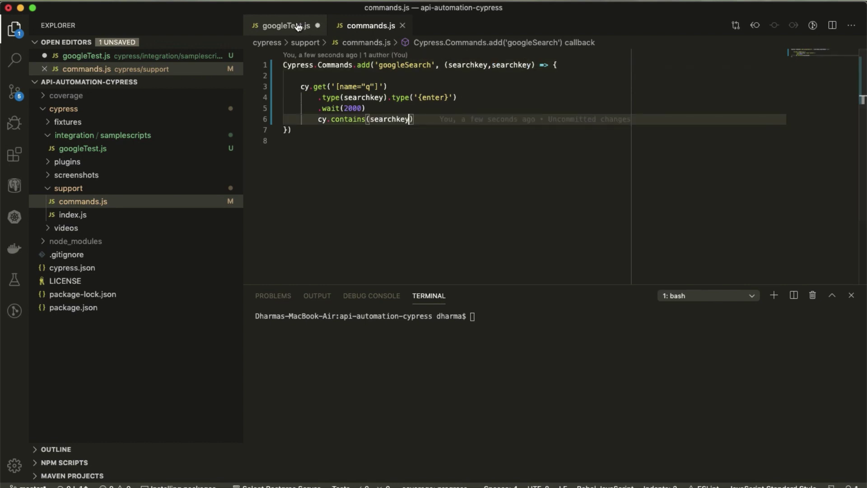
Add second arguments: cy.googleSearch('TechieQA','TechieQA') and ,'Moolya' on line 18, saving googleTest.js.
click(286, 25)
click(433, 141)
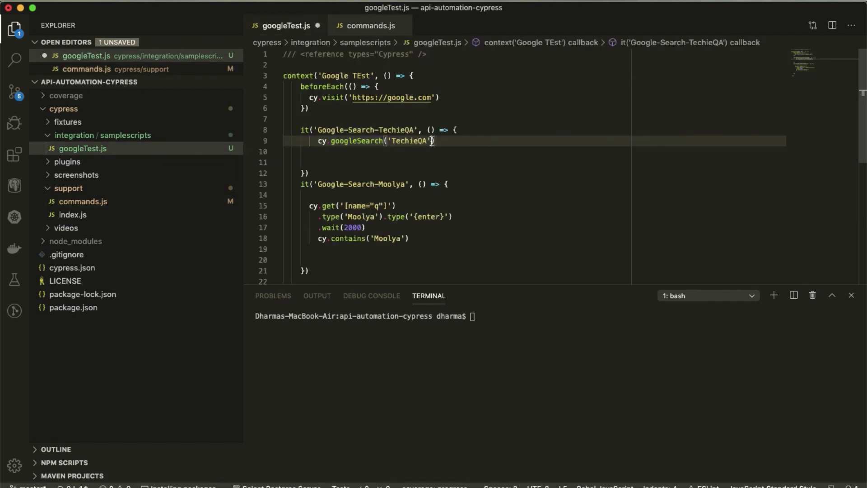
text(,)
key(Left)
key(Left)
key(Left)
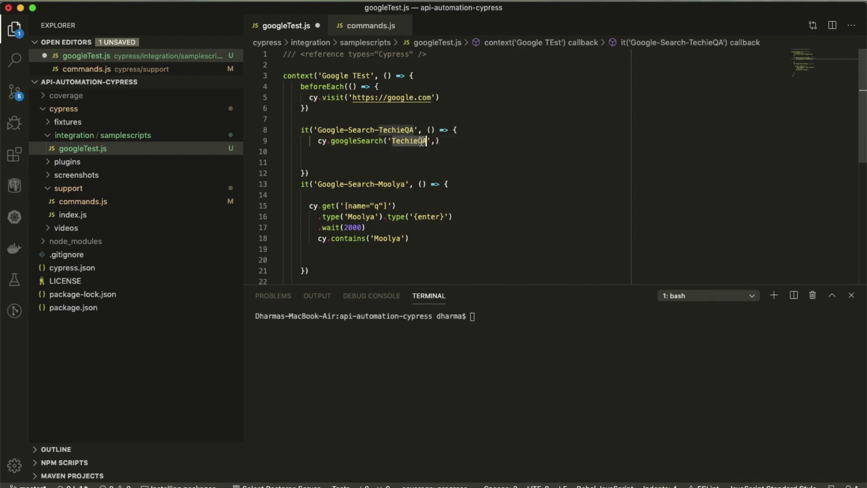
key(Right)
key(Right)
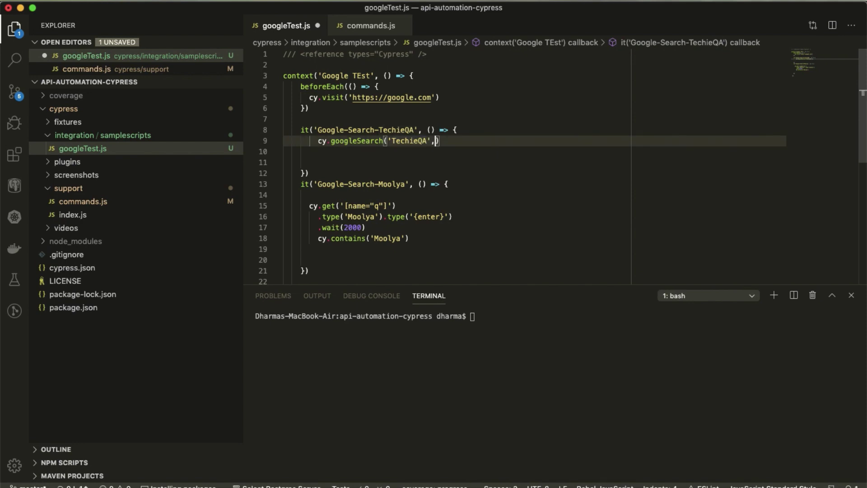
text('TechieQA)
key(super+s)
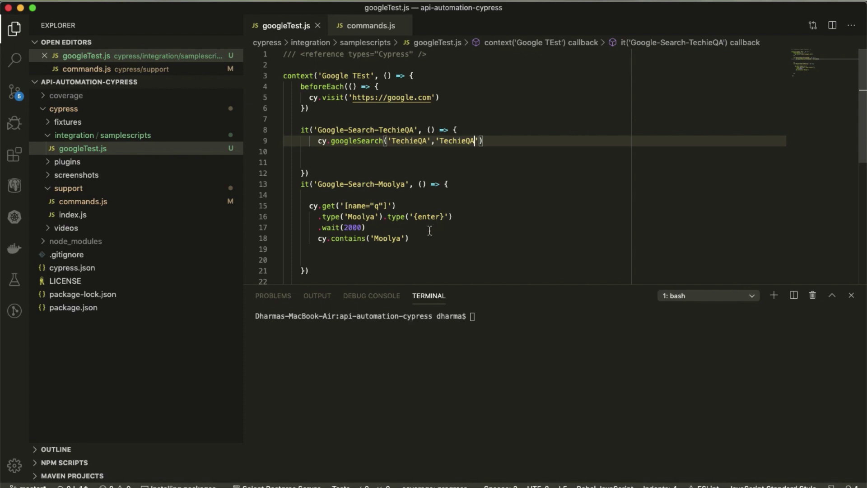
click(404, 237)
text(,')
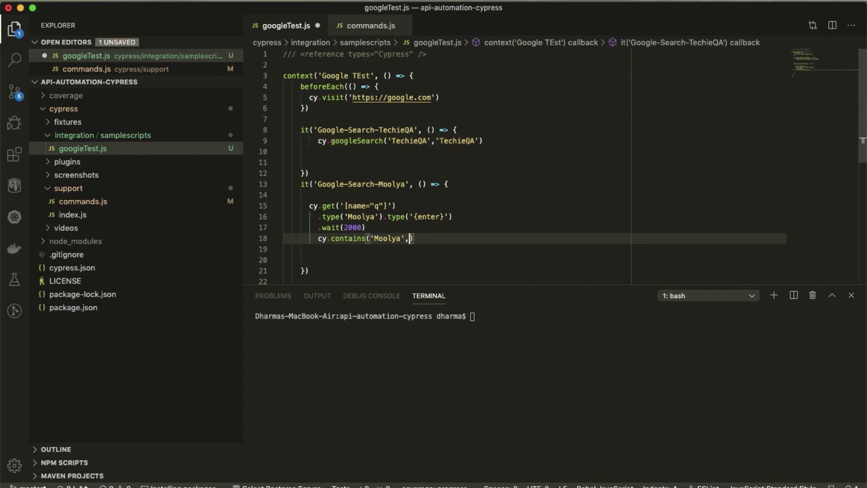
text(Moolya)
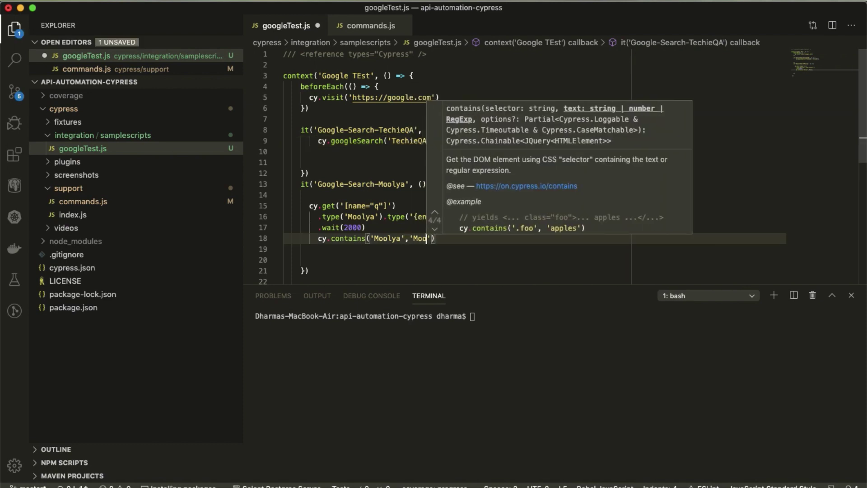
text(lya)
key(super+s)
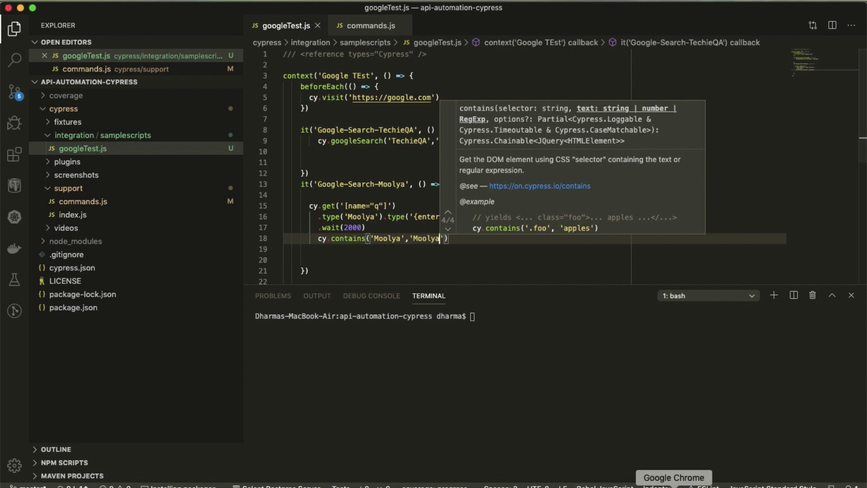
click(674, 482)
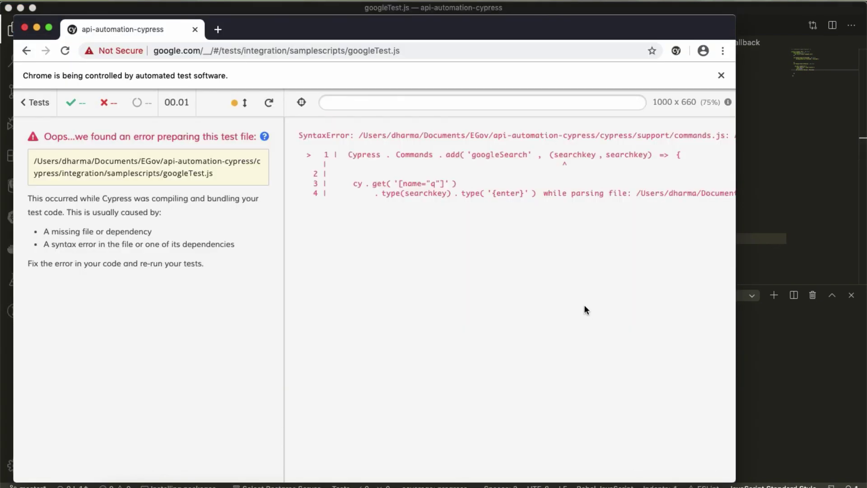
double_click(578, 156)
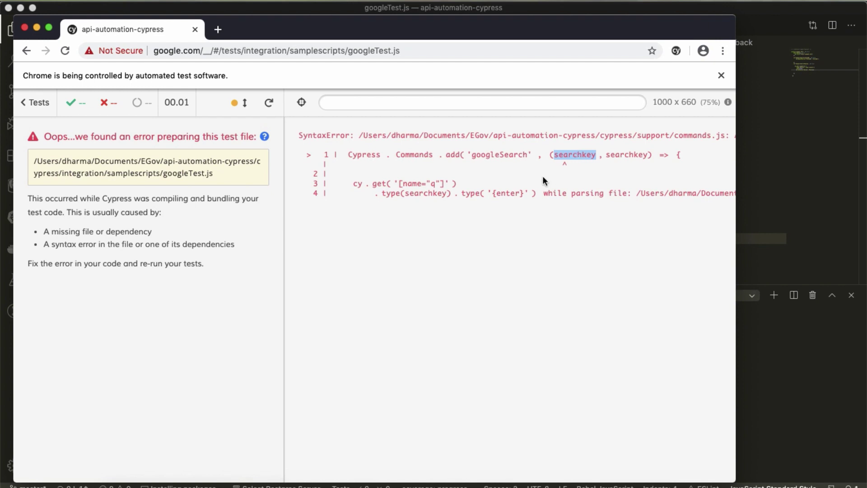
click(504, 483)
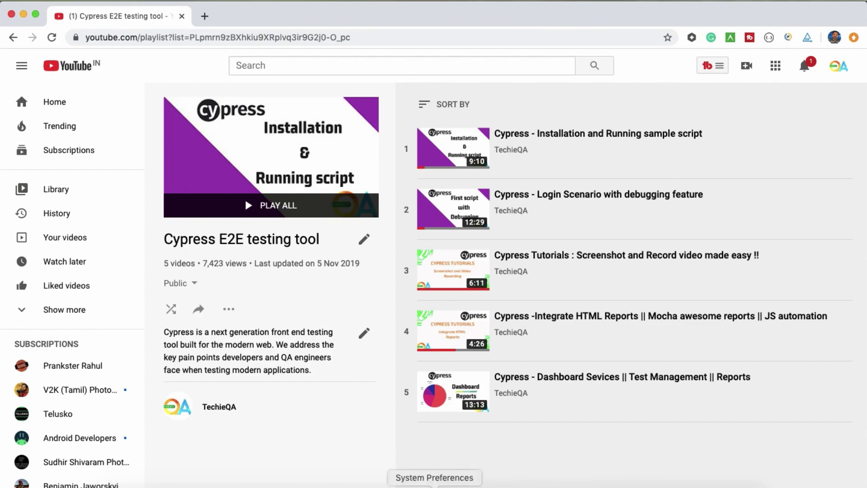
click(463, 483)
click(414, 122)
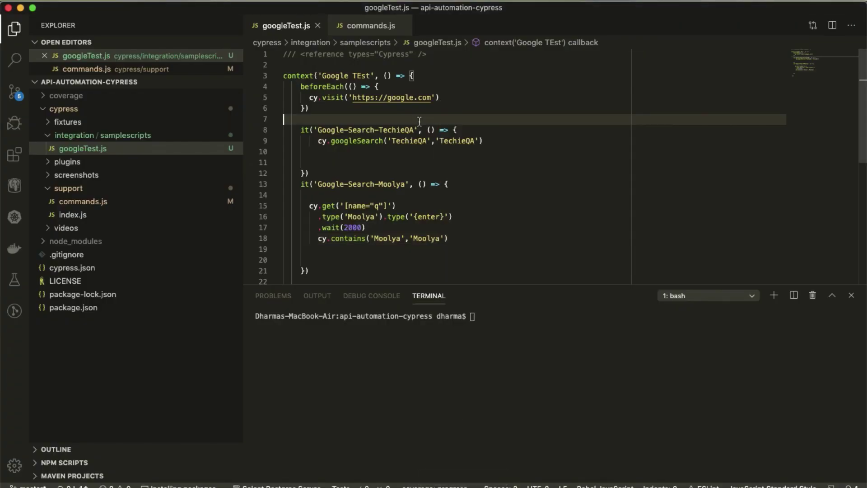
Rename googleSearch's duplicate second searchkey parameter to assertkey in commands.js and save.
click(371, 25)
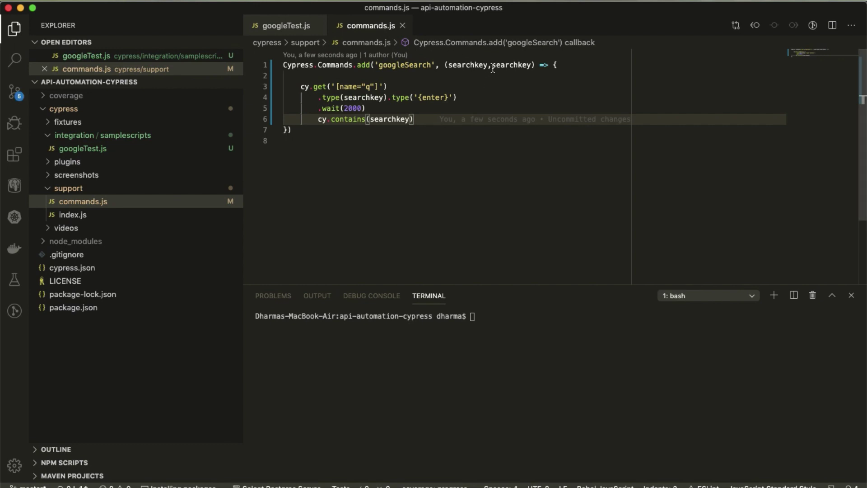
double_click(517, 66)
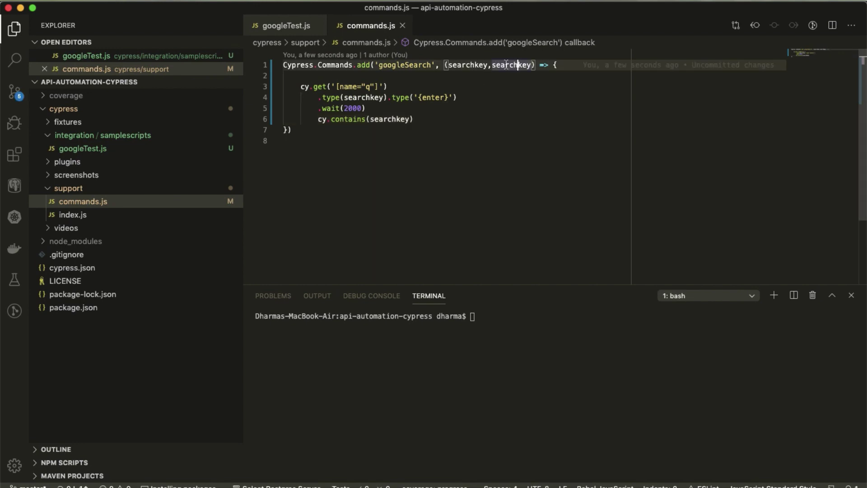
text(asser)
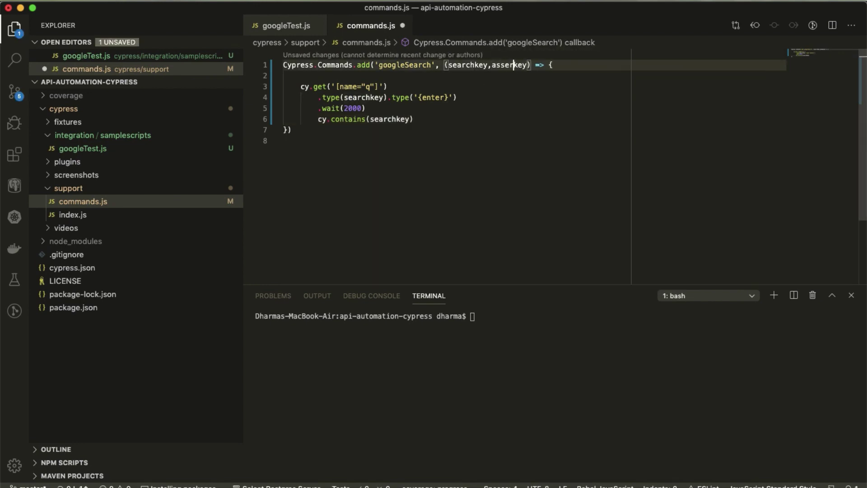
text(t)
key(ctrl+s)
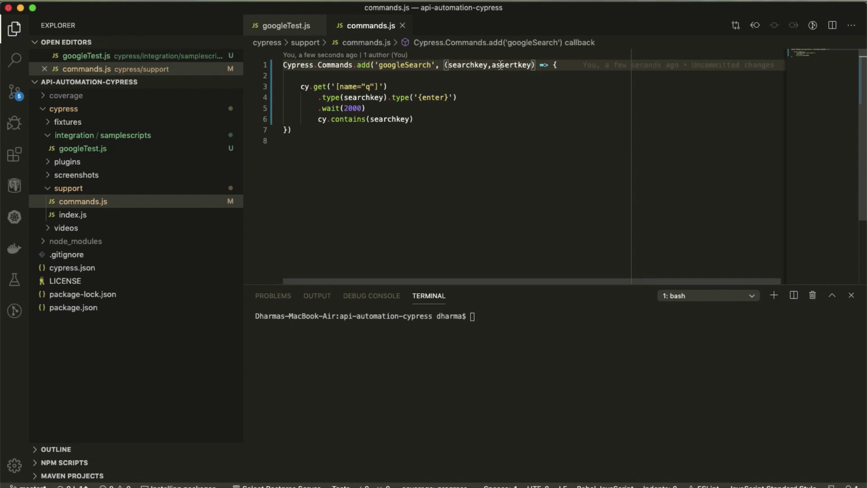
Use assertkey in the cy.contains check, save commands.js, and bring up the Cypress runner.
double_click(504, 66)
key(super+c)
double_click(396, 119)
key(super+v)
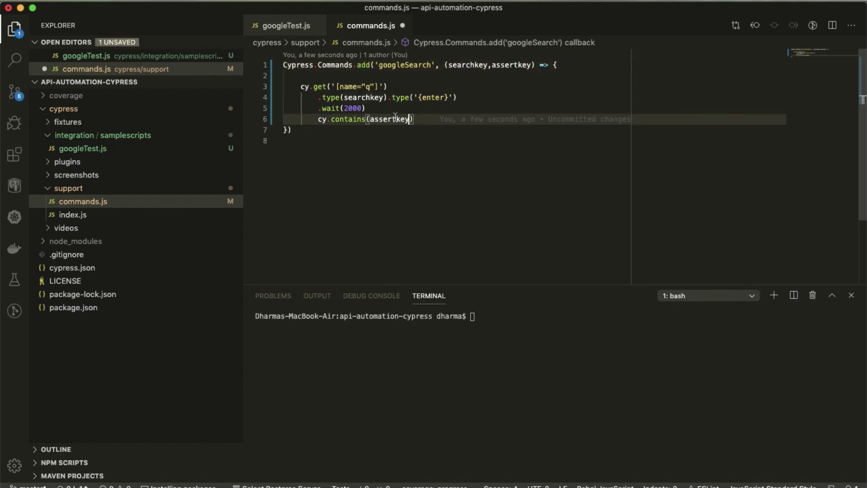
key(super+s)
click(674, 484)
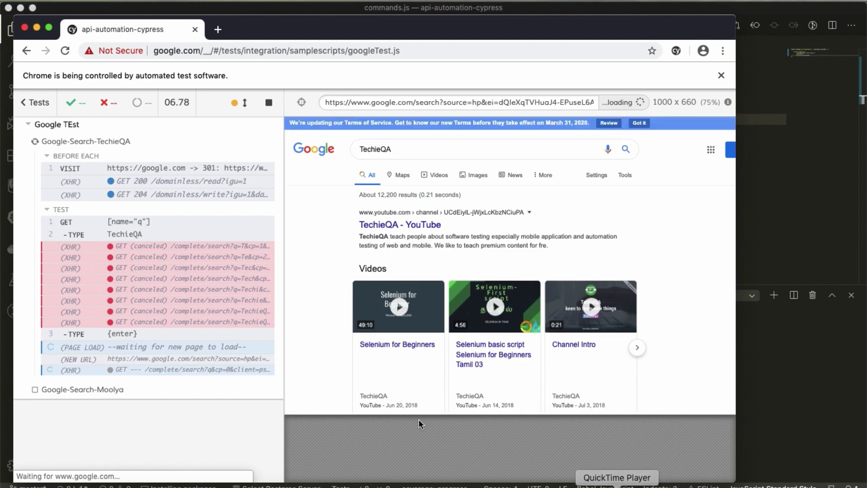
Inspect a command snapshot in the passing Google-Search-TechieQA log, then return to VS Code.
click(172, 224)
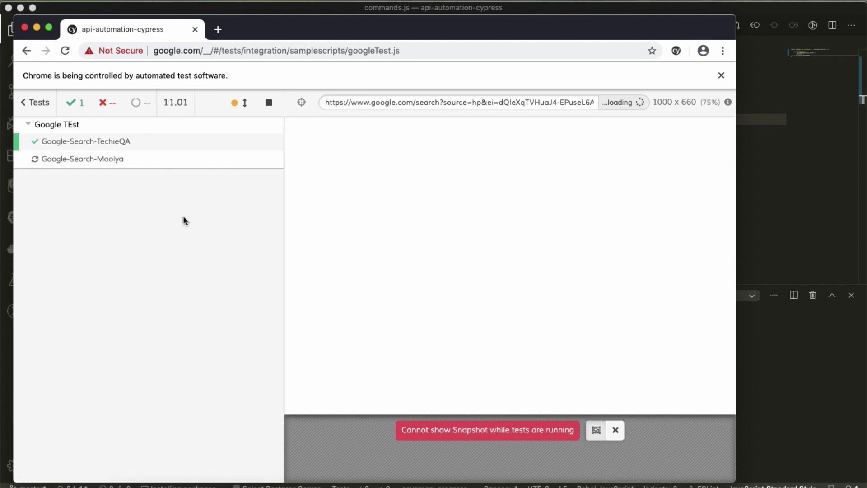
click(463, 485)
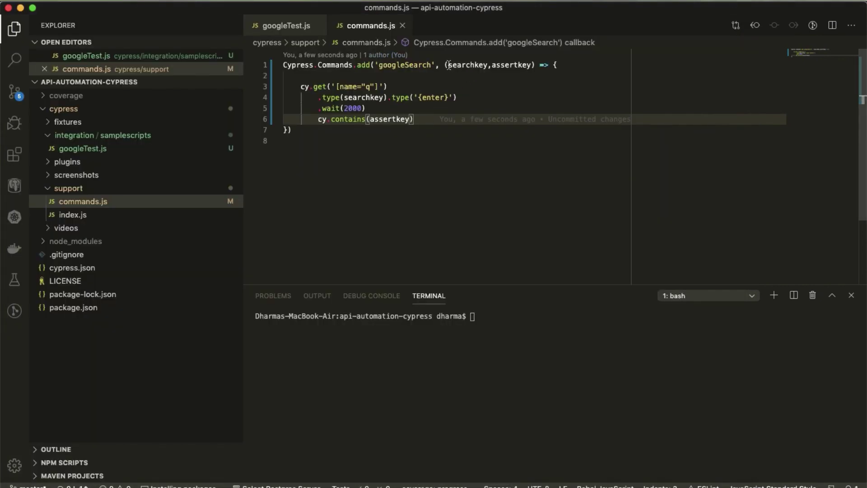
drag(448, 65, 532, 65)
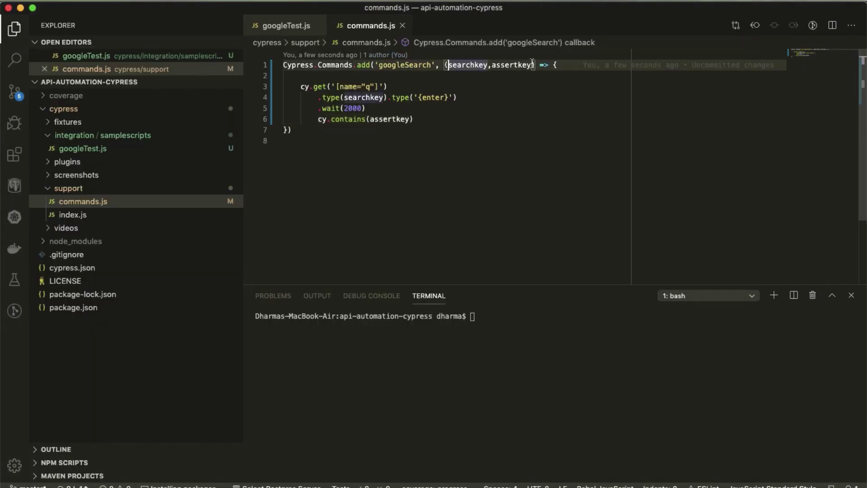
click(432, 128)
key(Up)
key(Up)
key(Up)
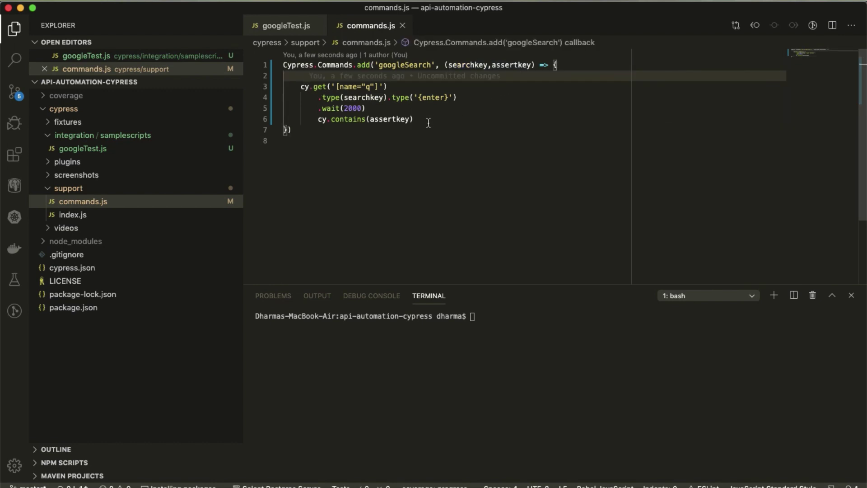
shift+click(426, 124)
click(427, 123)
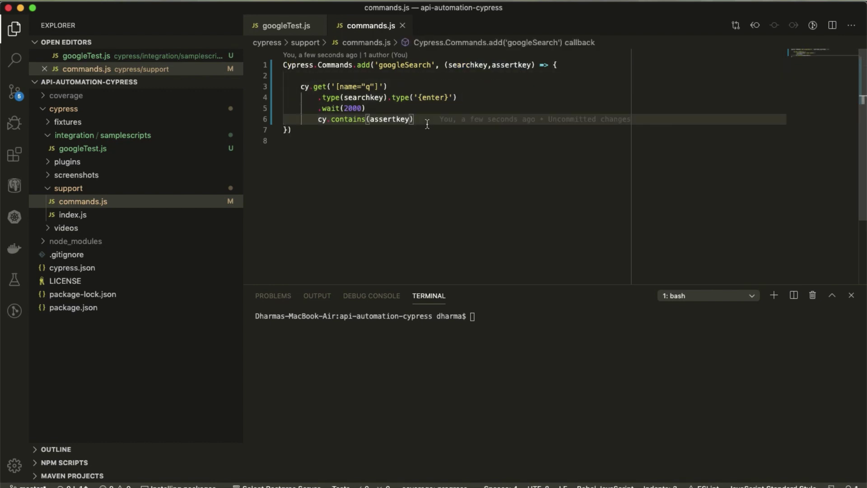
click(303, 76)
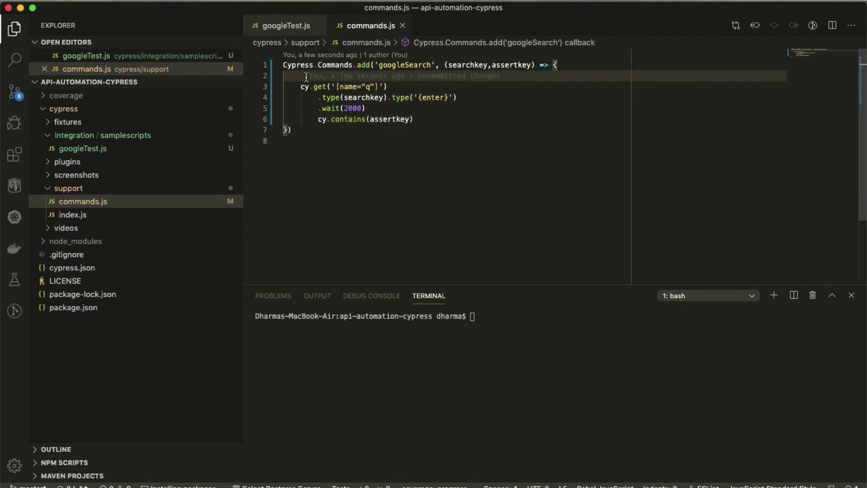
drag(318, 119, 417, 119)
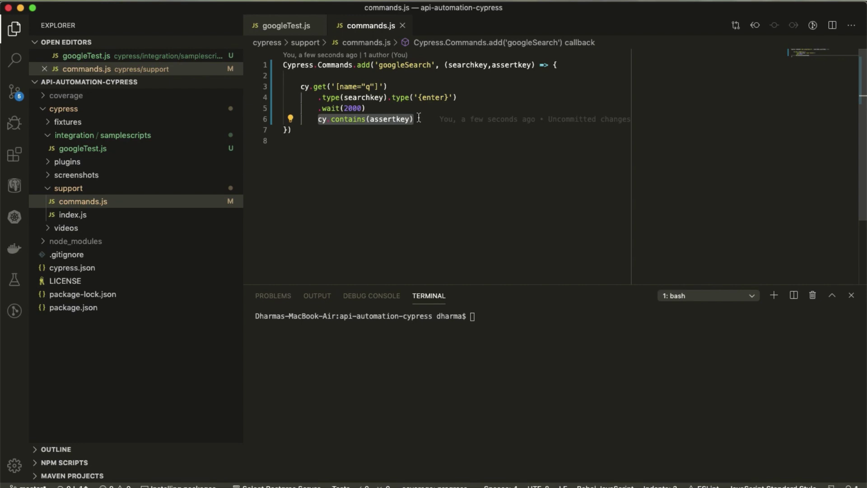
double_click(404, 65)
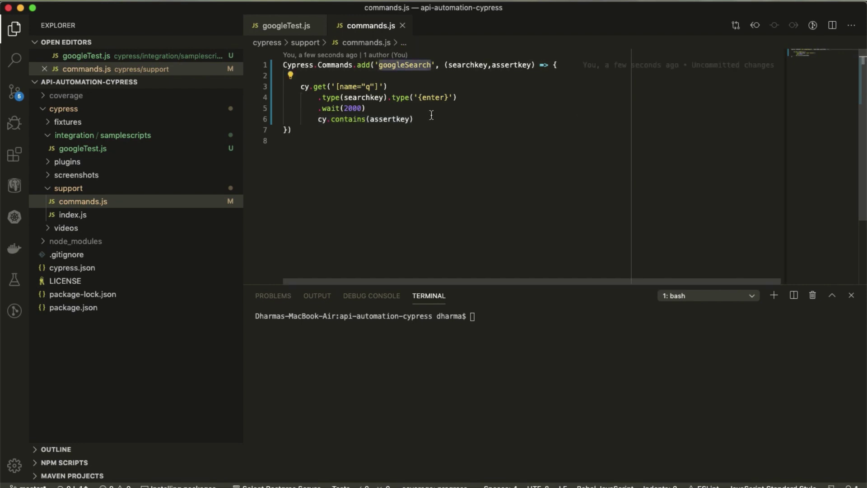
drag(431, 119, 354, 76)
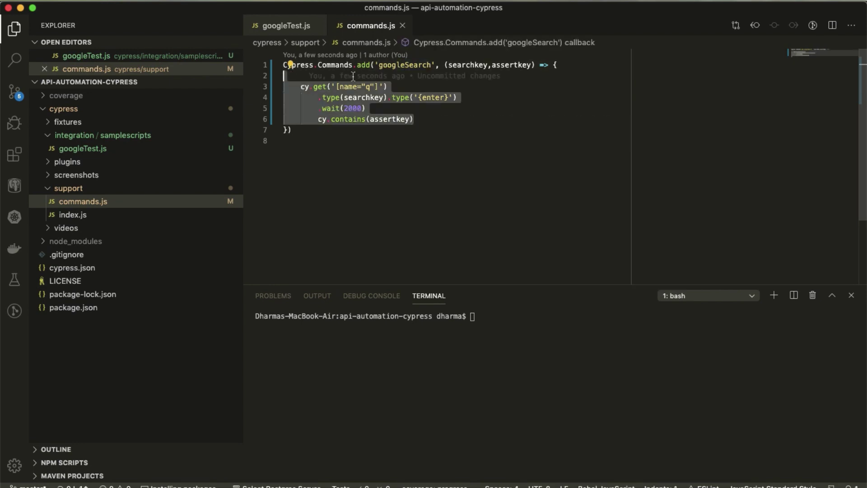
click(353, 76)
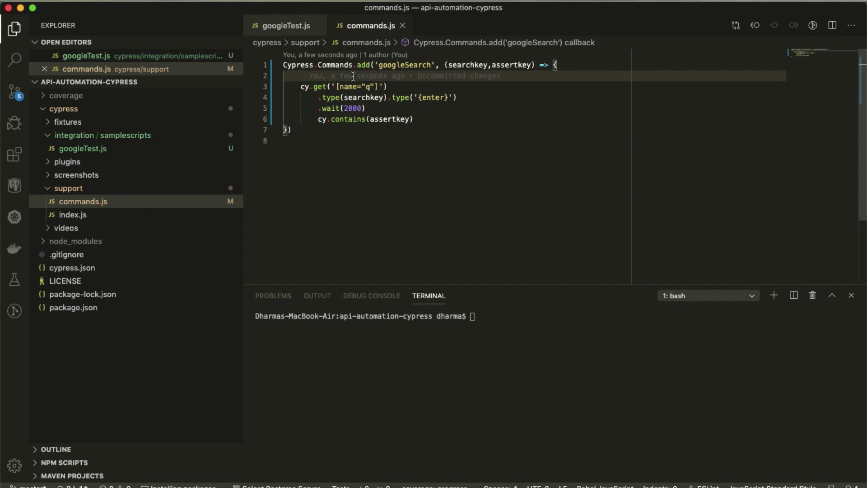
drag(285, 76, 425, 118)
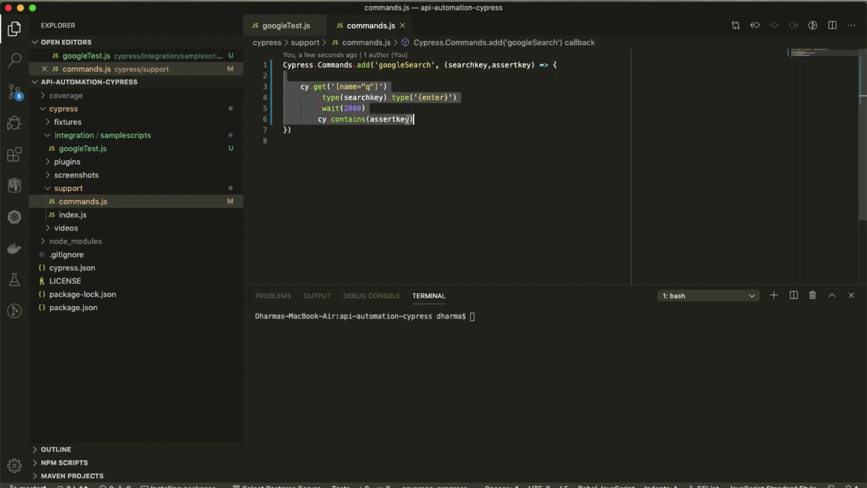
click(466, 97)
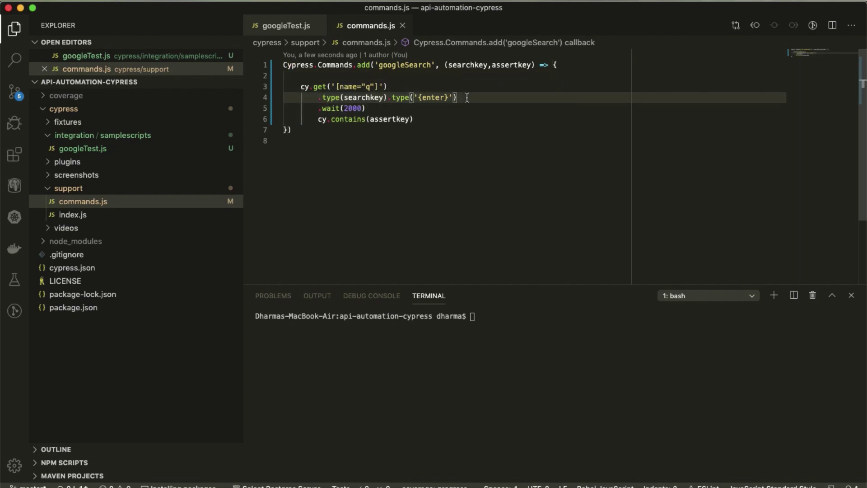